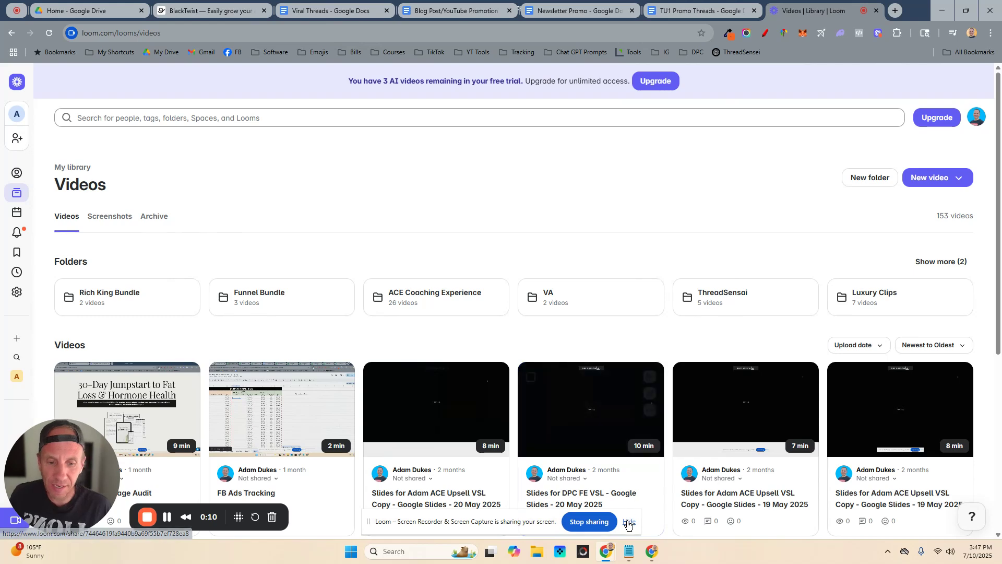
# Switch to BlackTwist and open its calendar of scheduled and published threads
pyautogui.click(629, 521)
pyautogui.click(217, 11)
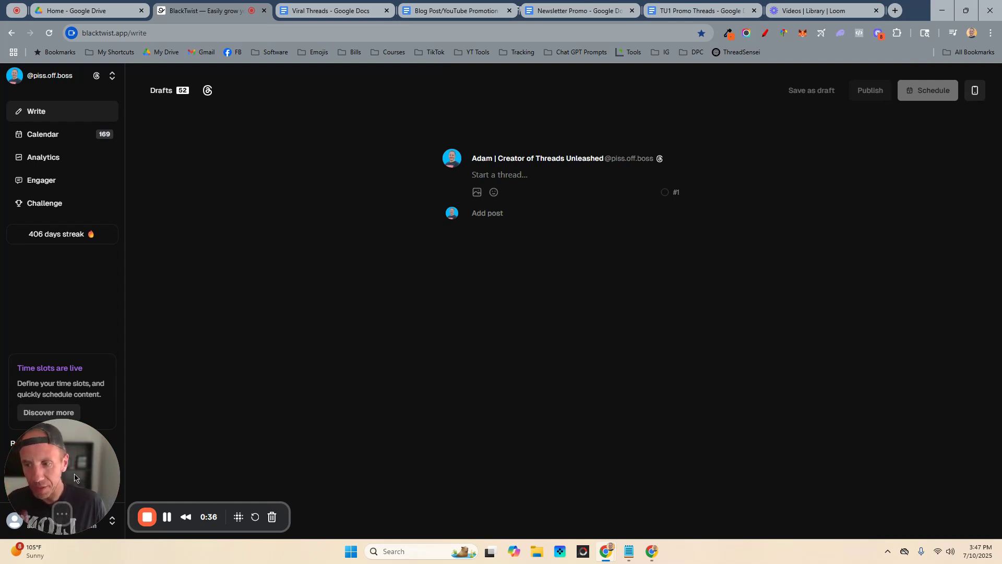
pyautogui.moveTo(65, 473); pyautogui.dragTo(564, 459)
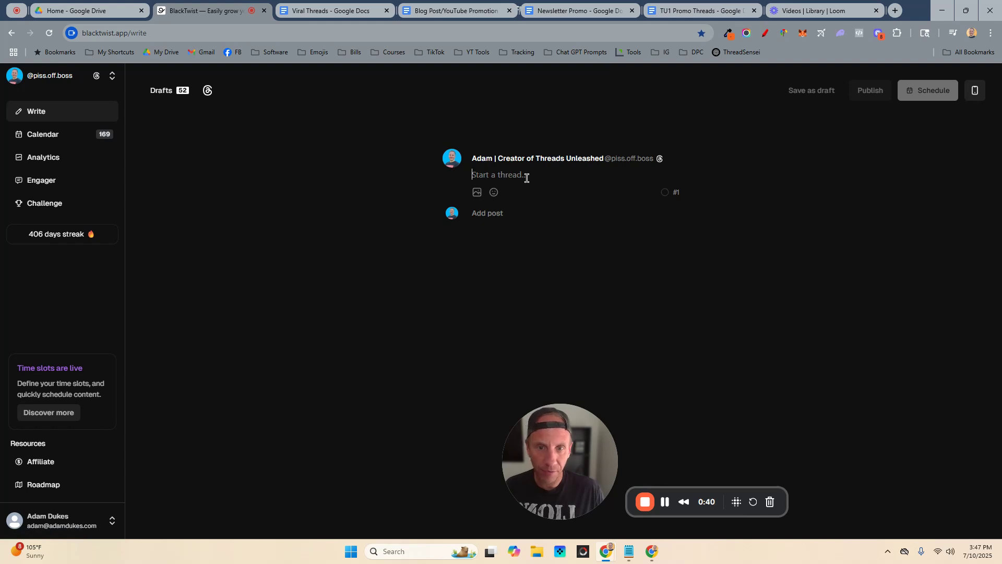
pyautogui.click(41, 135)
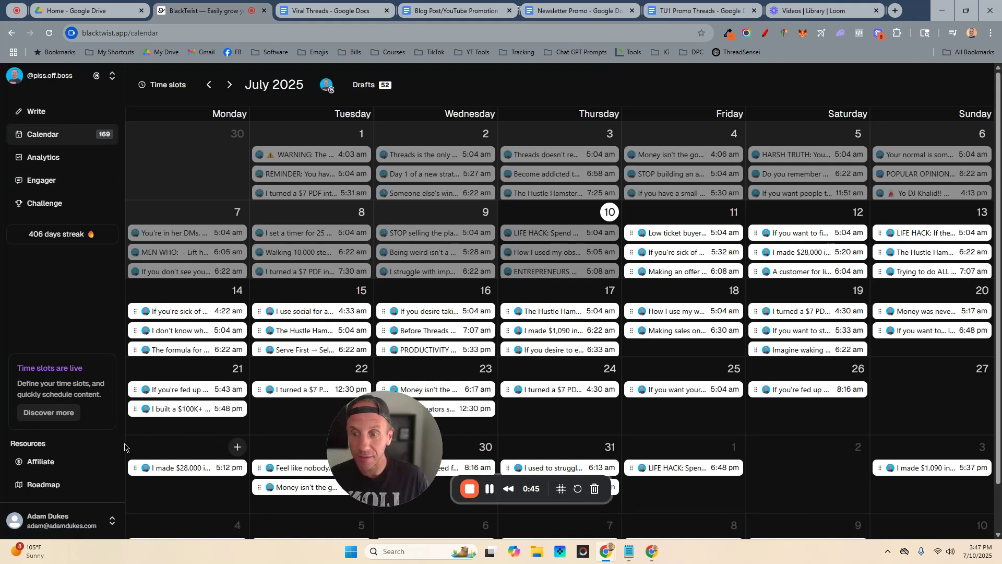
pyautogui.moveTo(548, 452); pyautogui.dragTo(76, 450)
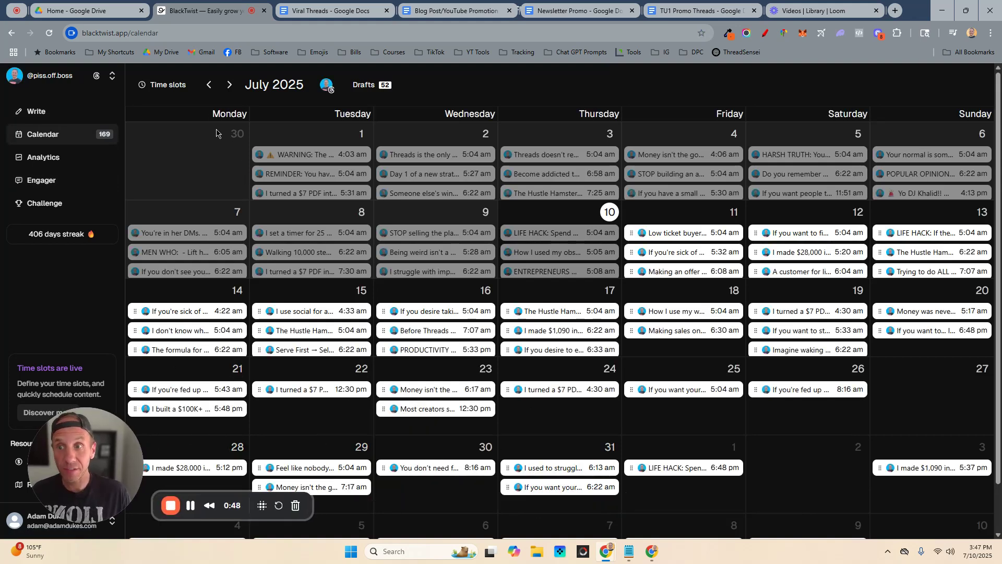
# Go back to March 2025 in the calendar and read the 5:03 pm thread on Tuesday, February 25
pyautogui.click(211, 89)
pyautogui.click(211, 89)
pyautogui.click(213, 93)
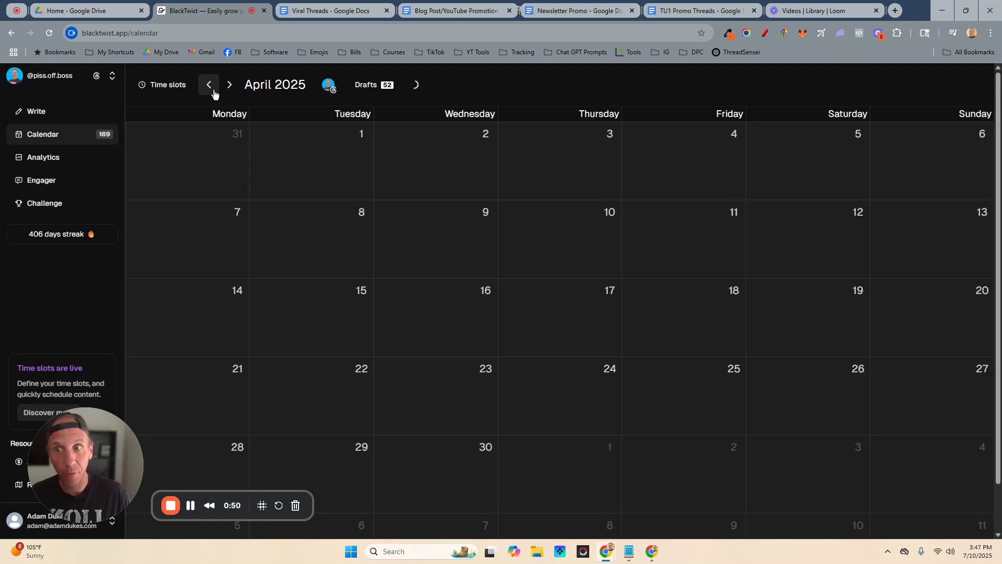
pyautogui.click(214, 93)
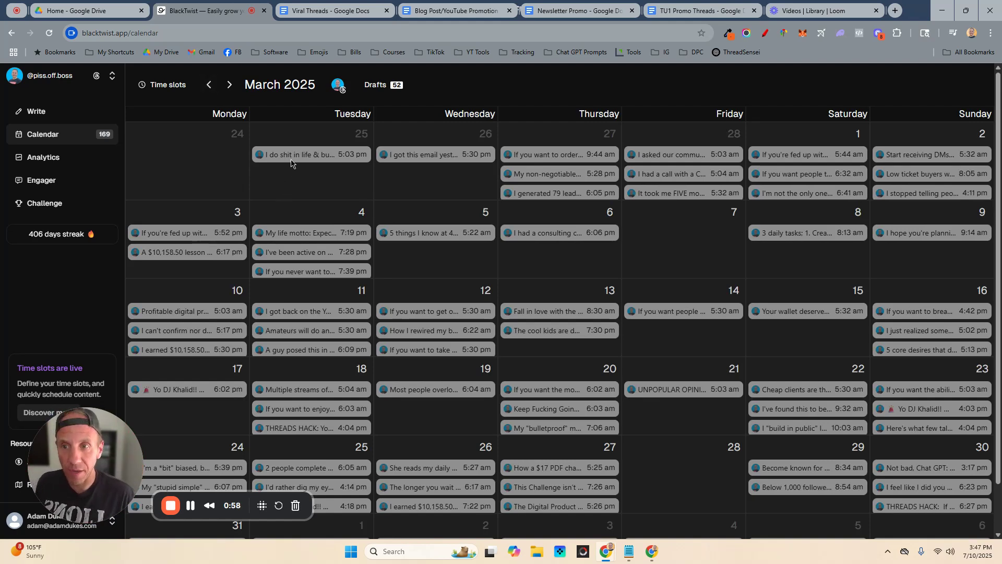
pyautogui.moveTo(291, 151)
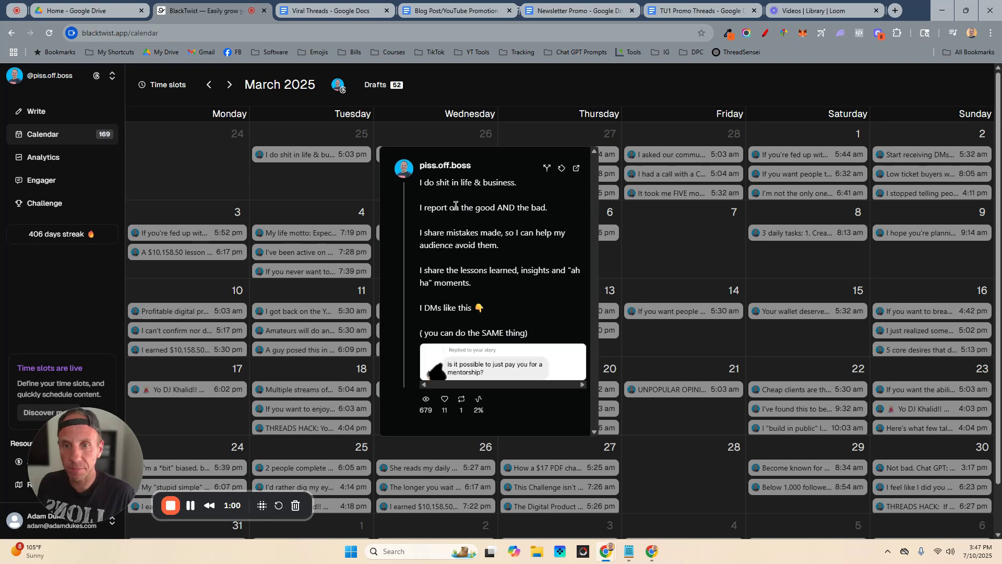
pyautogui.moveTo(422, 184); pyautogui.dragTo(534, 336)
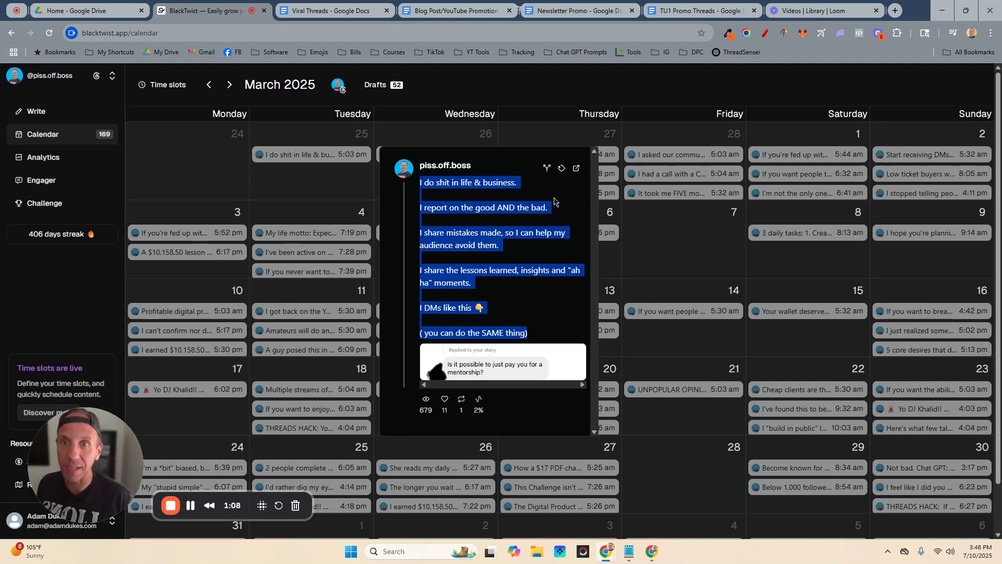
# Go back to October 2024 in the calendar and read the 5:46 am thread on Monday the 14th with its engagement figures
pyautogui.click(208, 85)
pyautogui.click(209, 85)
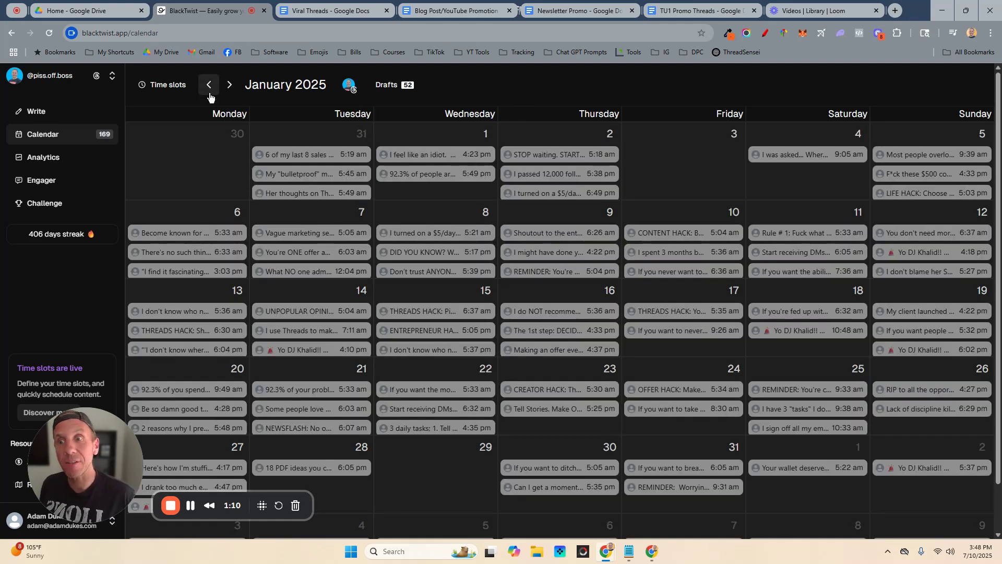
pyautogui.click(209, 85)
pyautogui.click(209, 85)
pyautogui.click(209, 84)
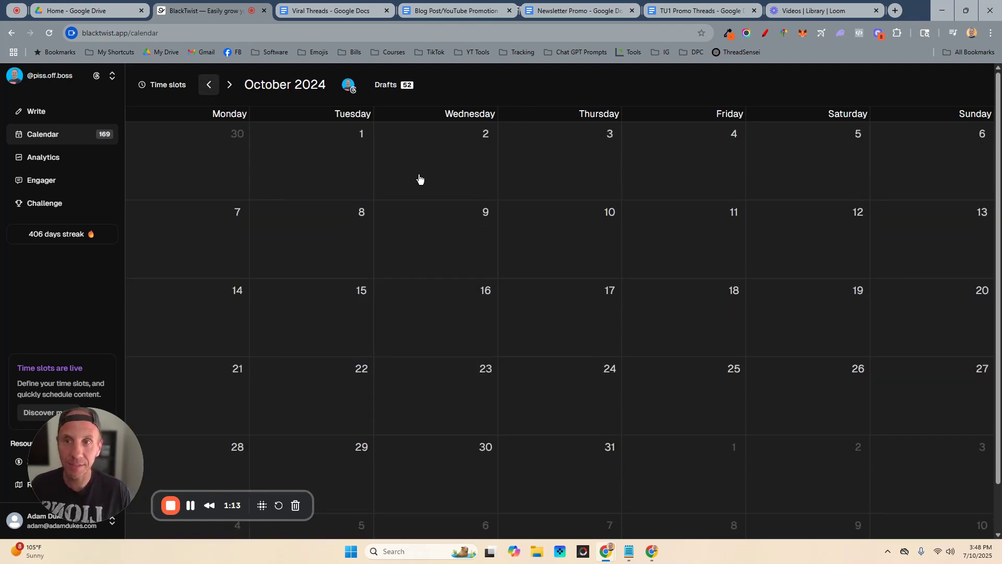
pyautogui.scroll(-1, 549, 321)
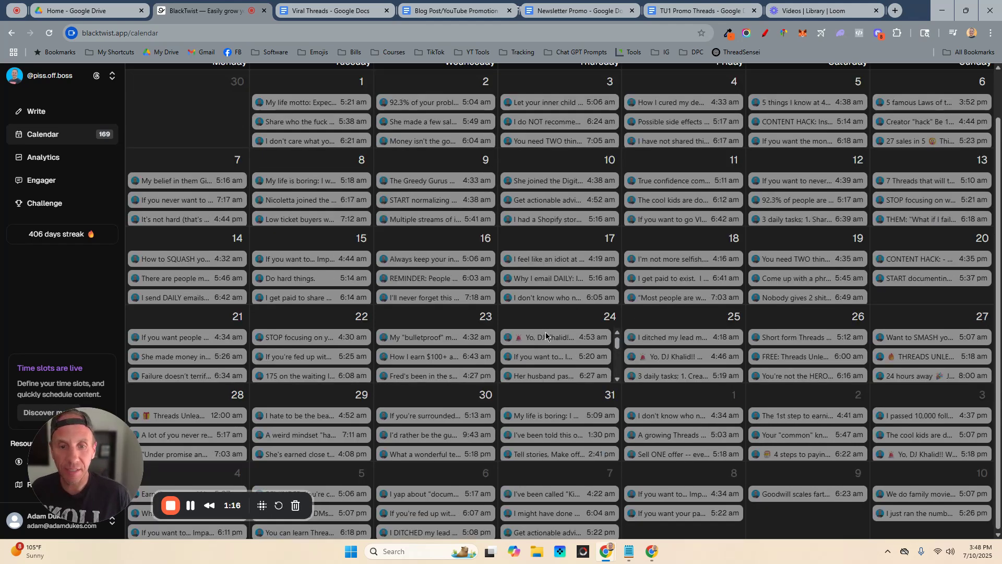
pyautogui.scroll(-3, 571, 268)
pyautogui.moveTo(546, 282)
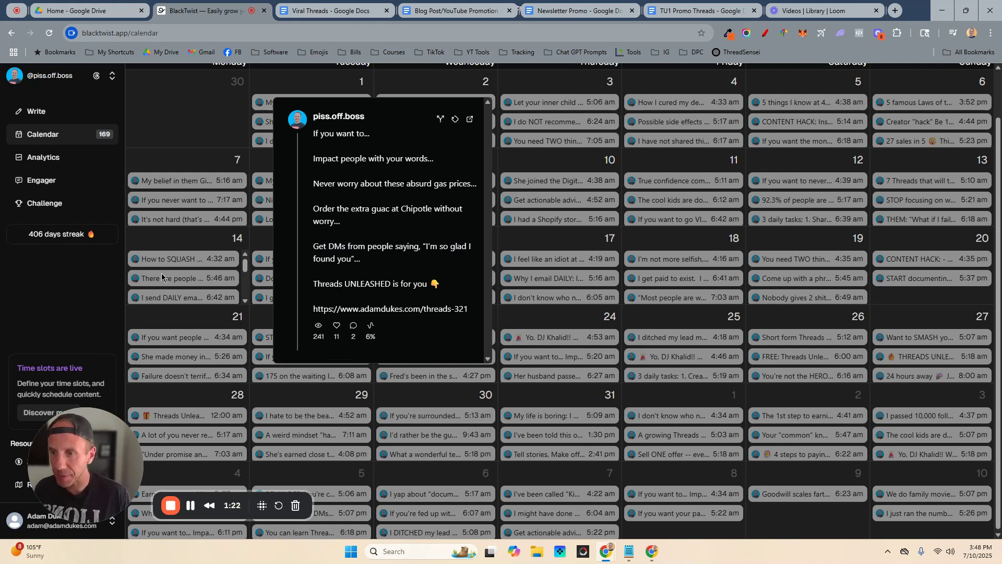
pyautogui.moveTo(175, 278)
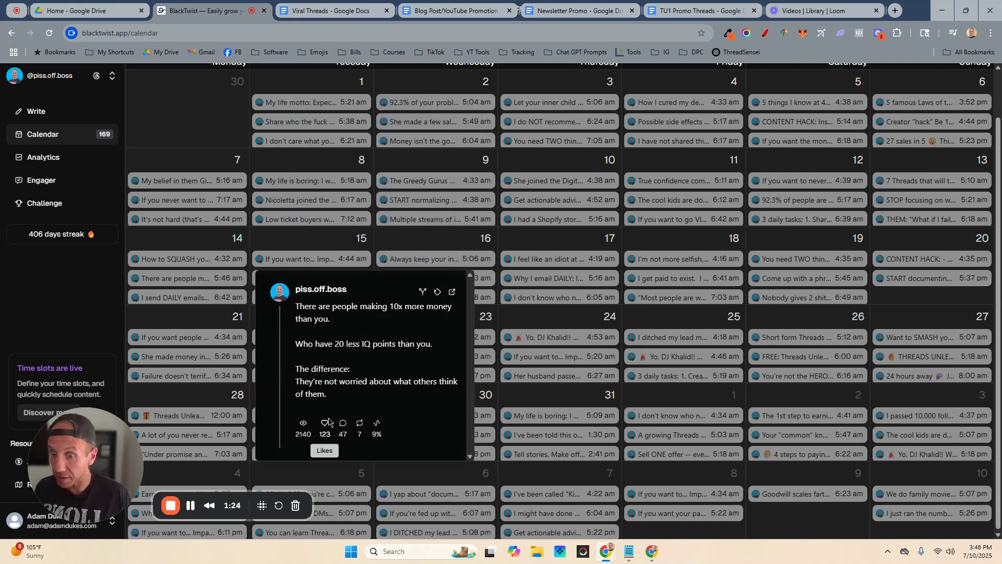
pyautogui.moveTo(338, 401); pyautogui.dragTo(295, 313)
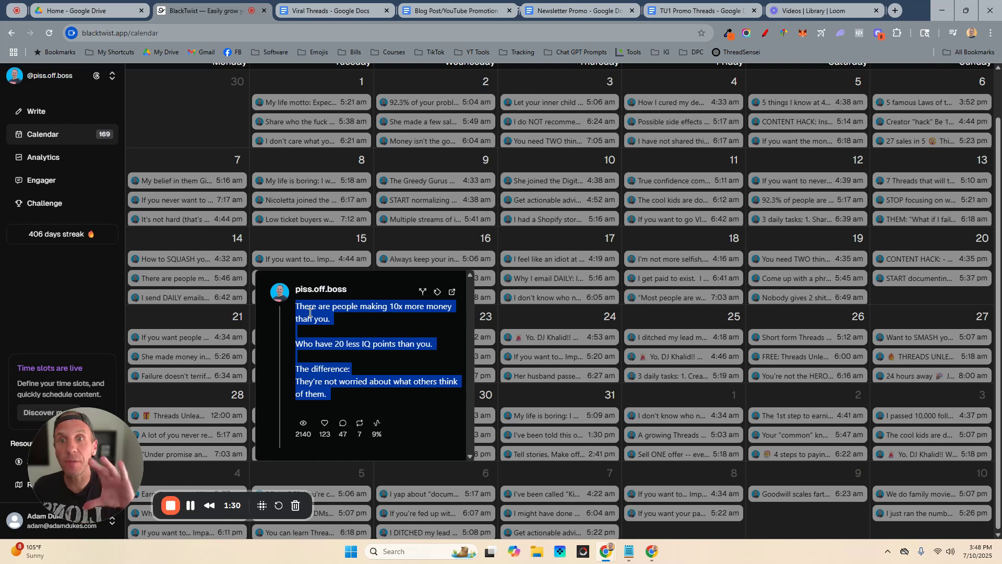
pyautogui.click(211, 103)
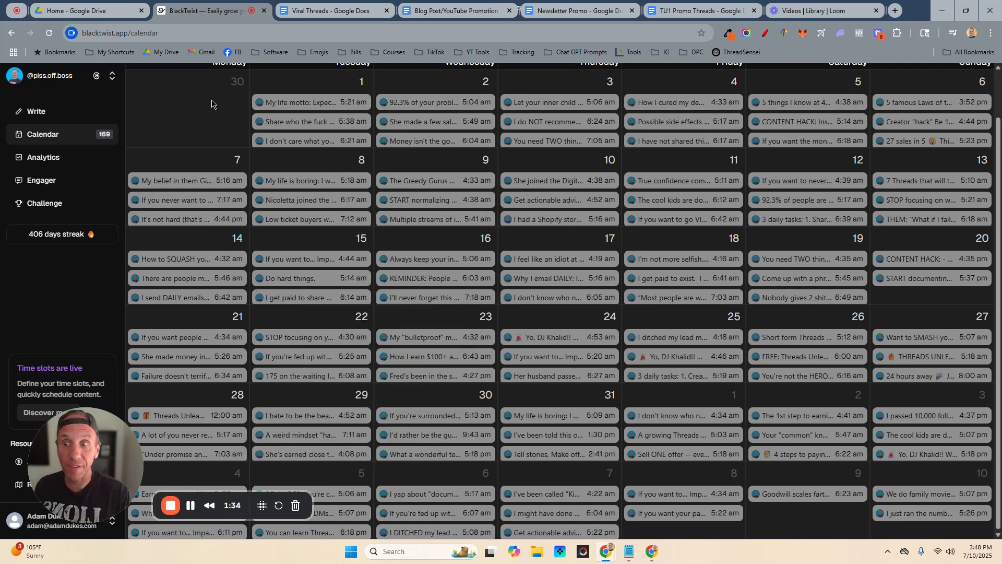
# Open the account analytics and examine the last 7 days' statistics and the followers and views charts
pyautogui.moveTo(80, 437); pyautogui.dragTo(505, 428)
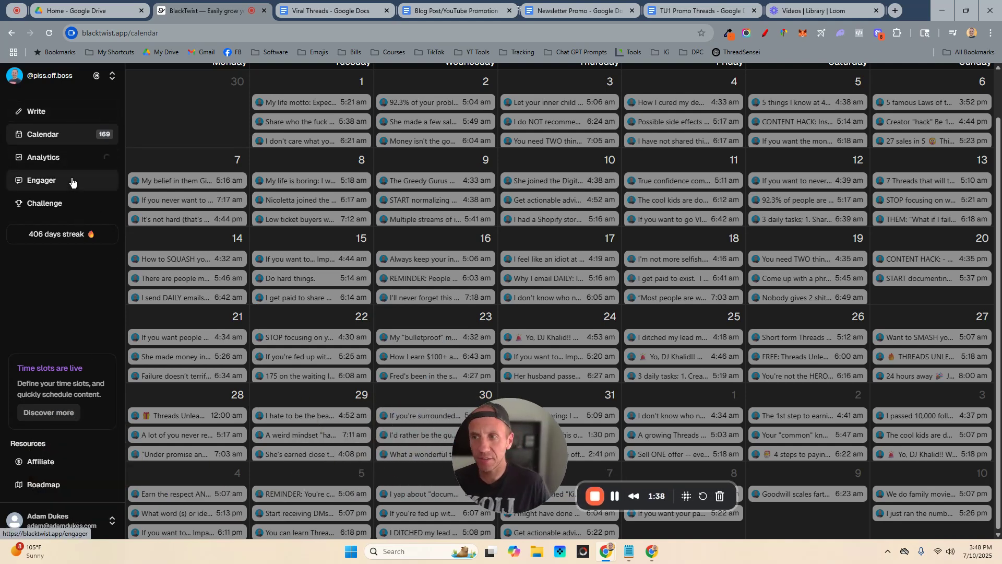
pyautogui.click(37, 161)
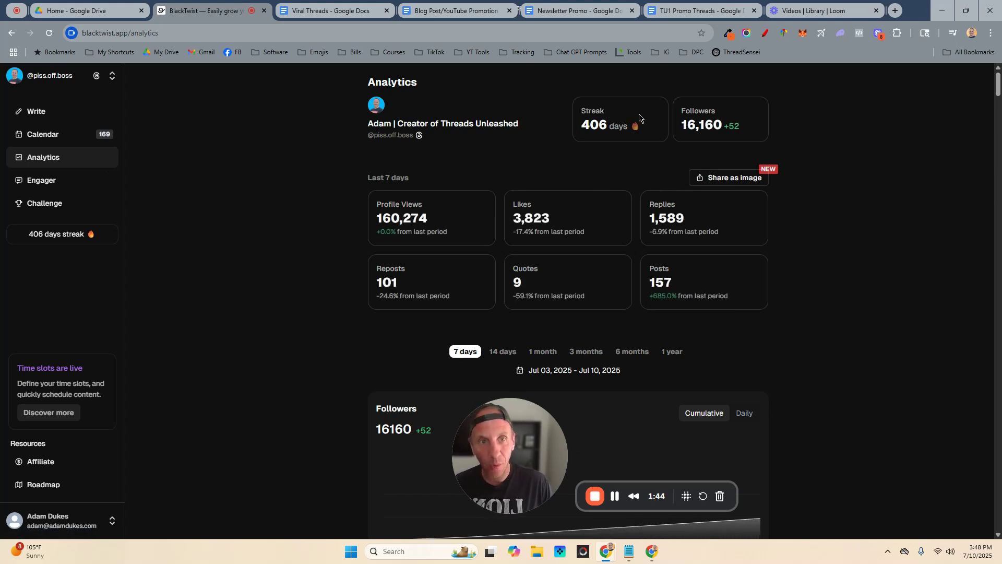
pyautogui.scroll(-3, 566, 172)
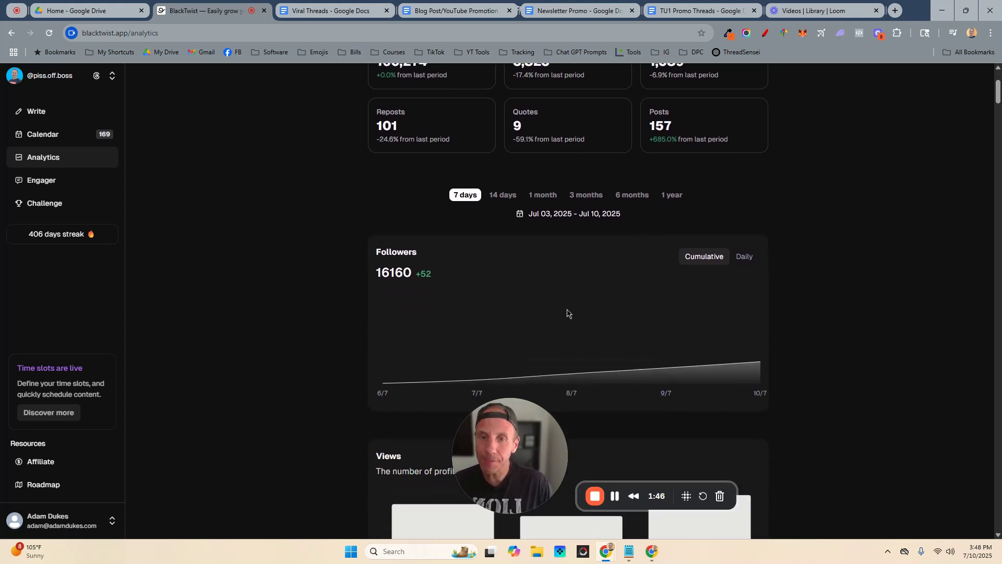
pyautogui.moveTo(510, 447); pyautogui.dragTo(285, 436)
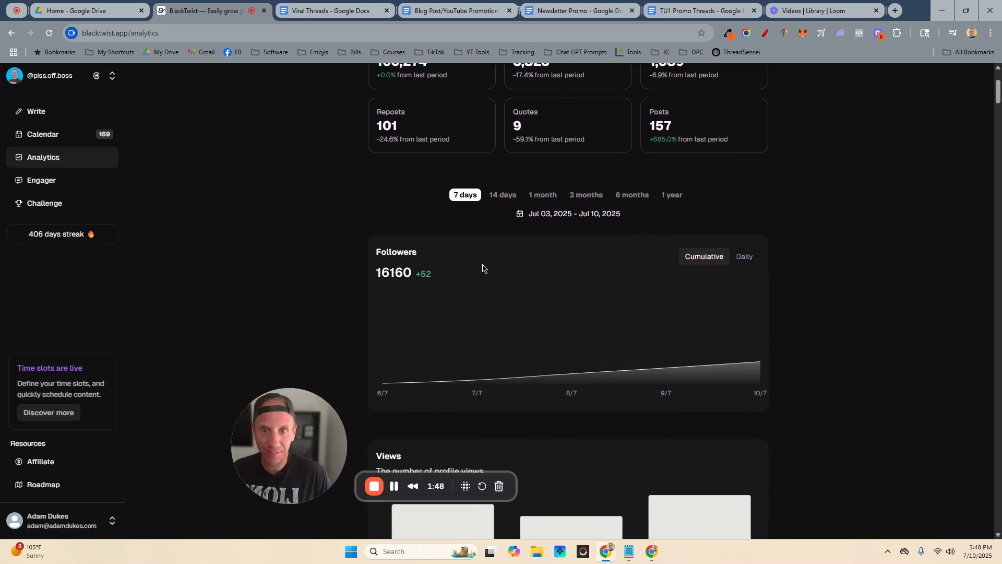
pyautogui.scroll(-2, 492, 259)
pyautogui.scroll(-5, 494, 259)
pyautogui.scroll(10, 495, 253)
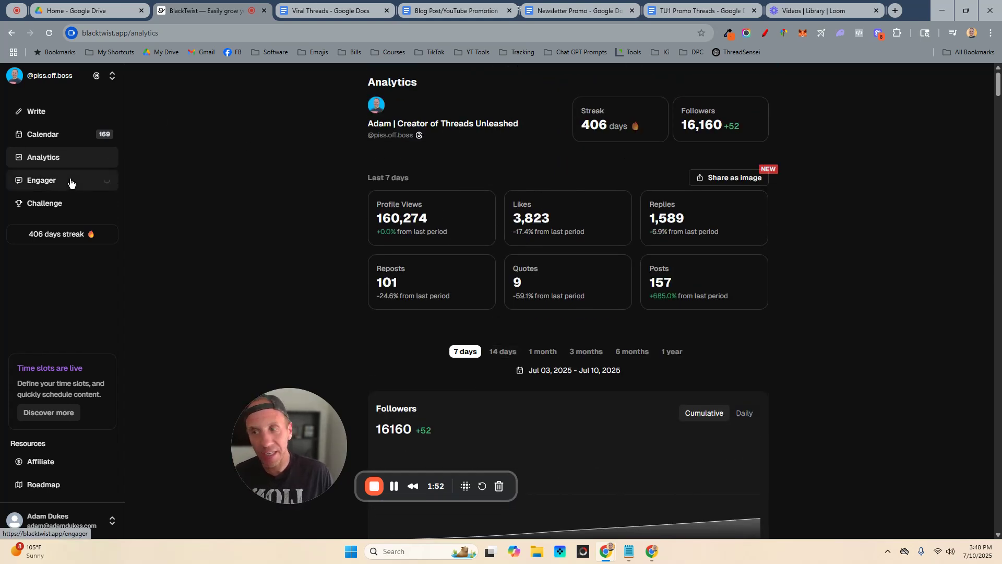
# View the audience replies in Engager, then the #Threads100 challenge page
pyautogui.click(73, 182)
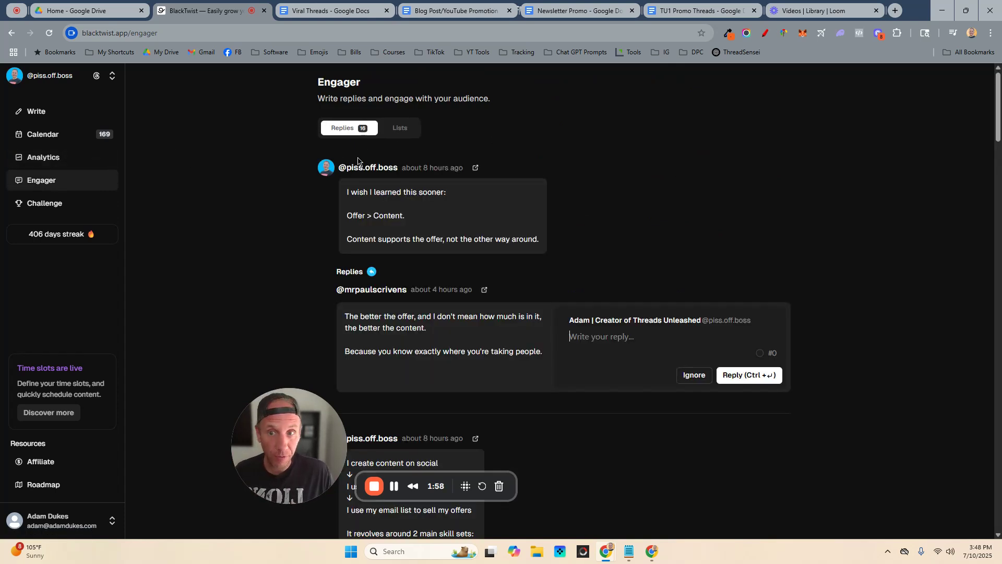
pyautogui.moveTo(285, 428); pyautogui.dragTo(244, 428)
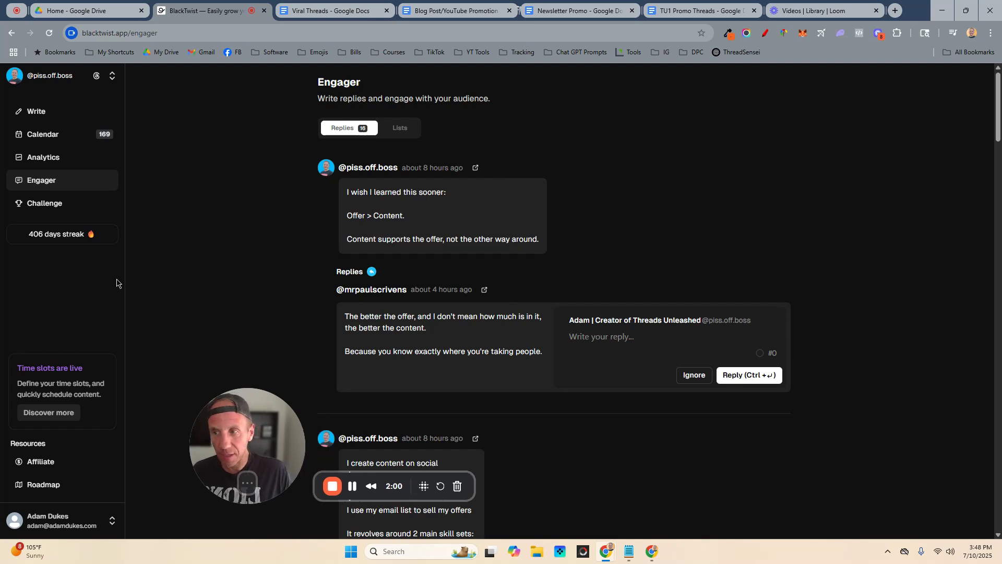
pyautogui.click(52, 206)
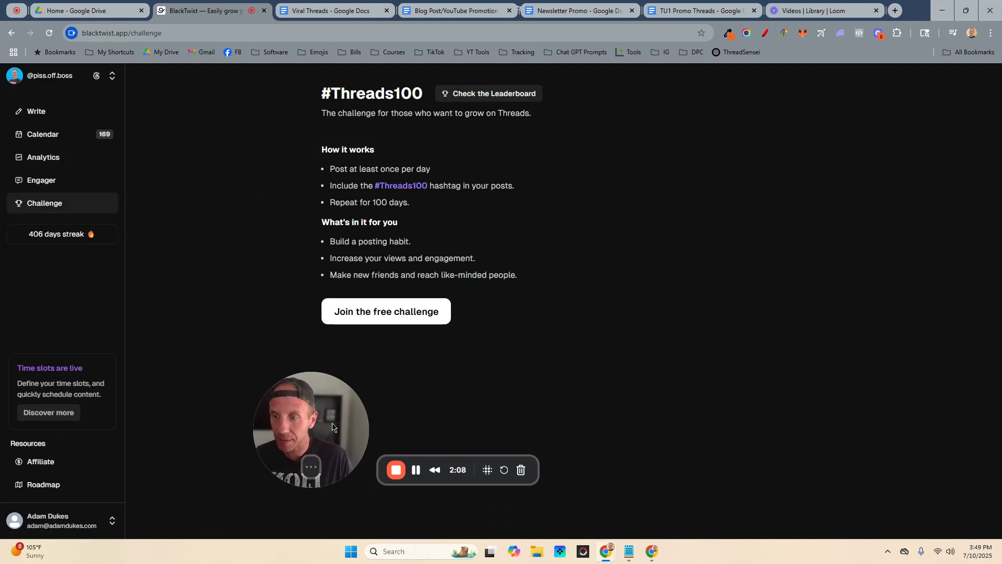
# Open the account settings and view the Auto Repost defaults for new drafts
pyautogui.click(78, 524)
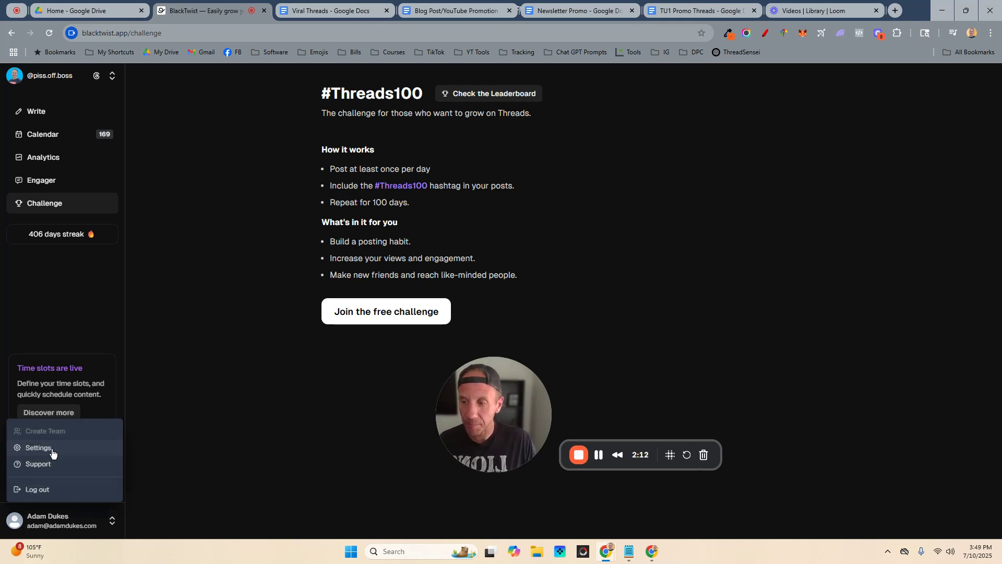
pyautogui.click(31, 448)
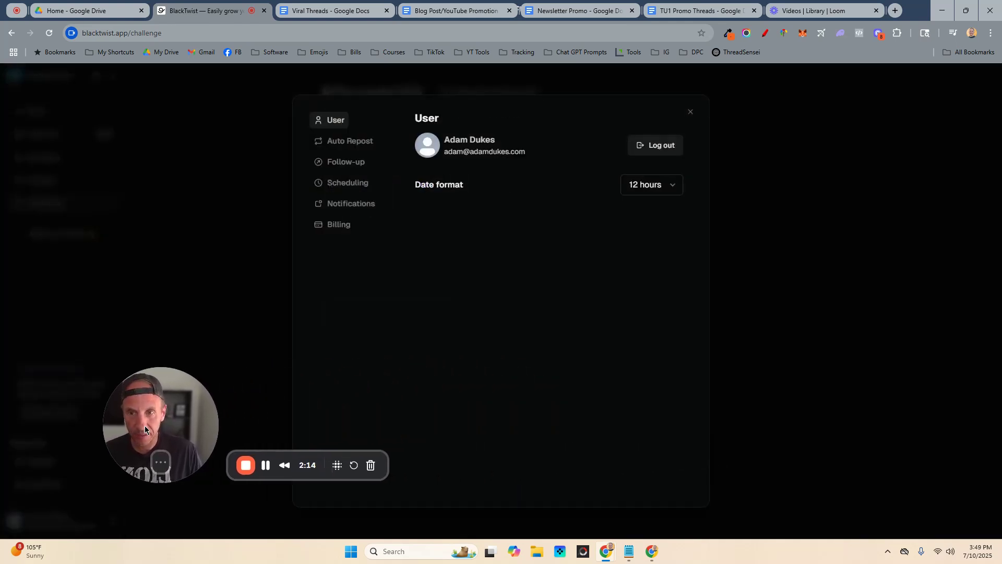
pyautogui.click(343, 141)
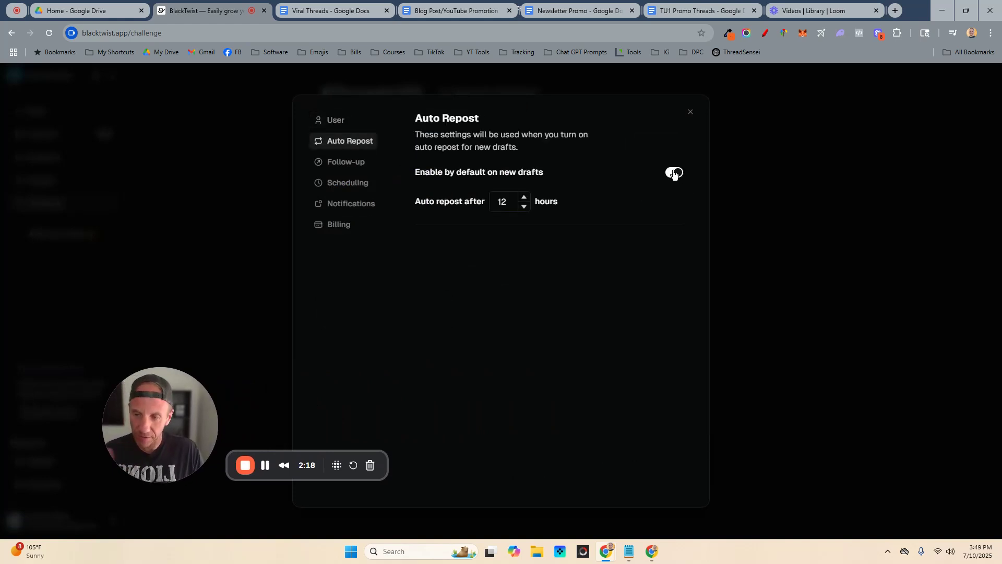
# Enable the time-after-publishing condition in the Follow-up settings
pyautogui.click(347, 163)
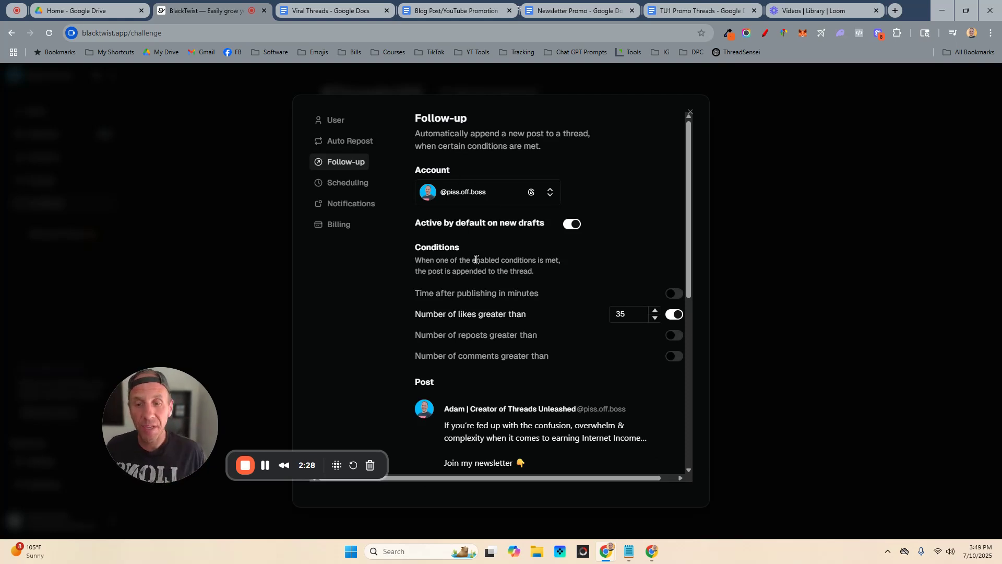
pyautogui.moveTo(452, 294); pyautogui.dragTo(515, 298)
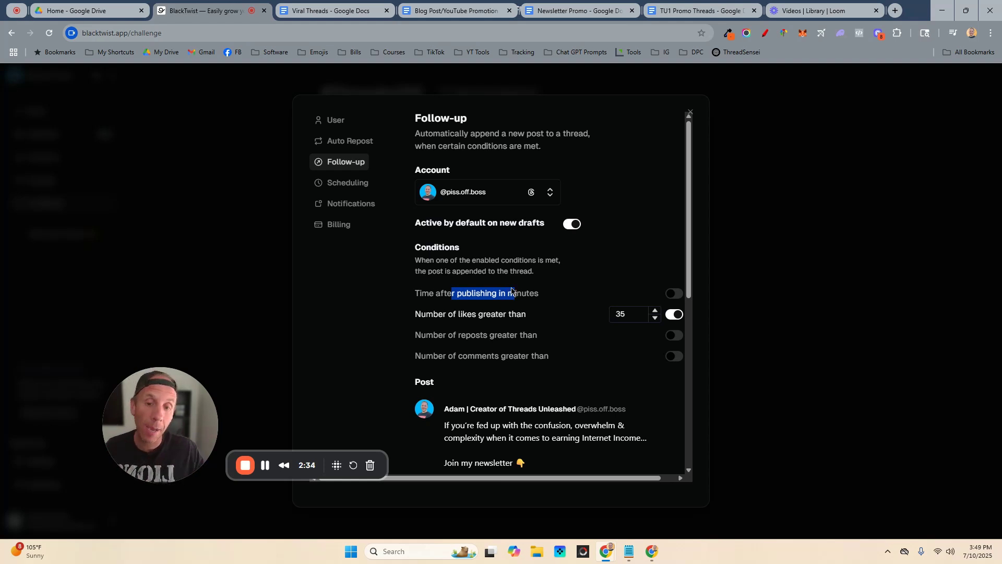
pyautogui.click(512, 293)
pyautogui.moveTo(459, 296); pyautogui.dragTo(524, 296)
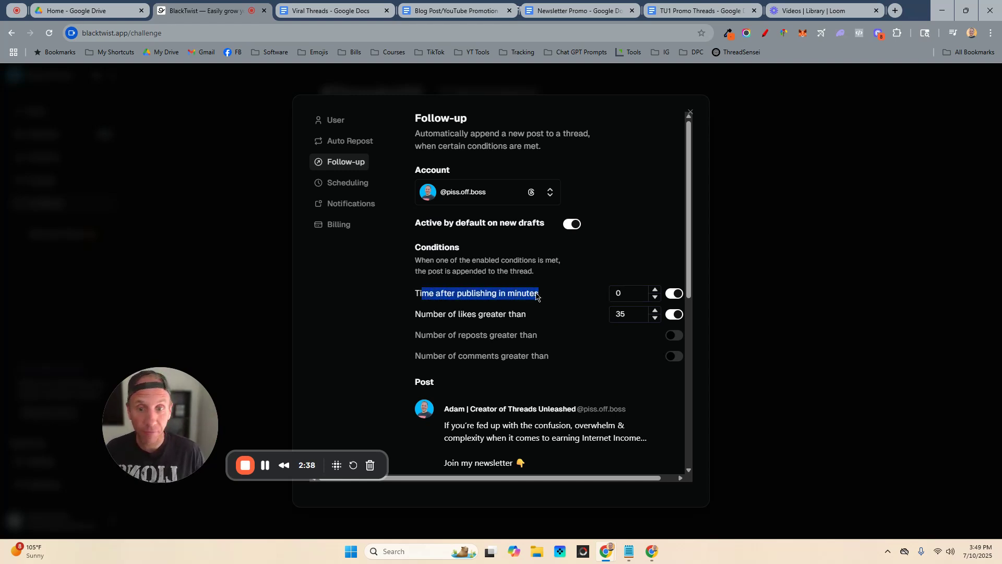
pyautogui.click(459, 314)
pyautogui.moveTo(416, 315); pyautogui.dragTo(489, 315)
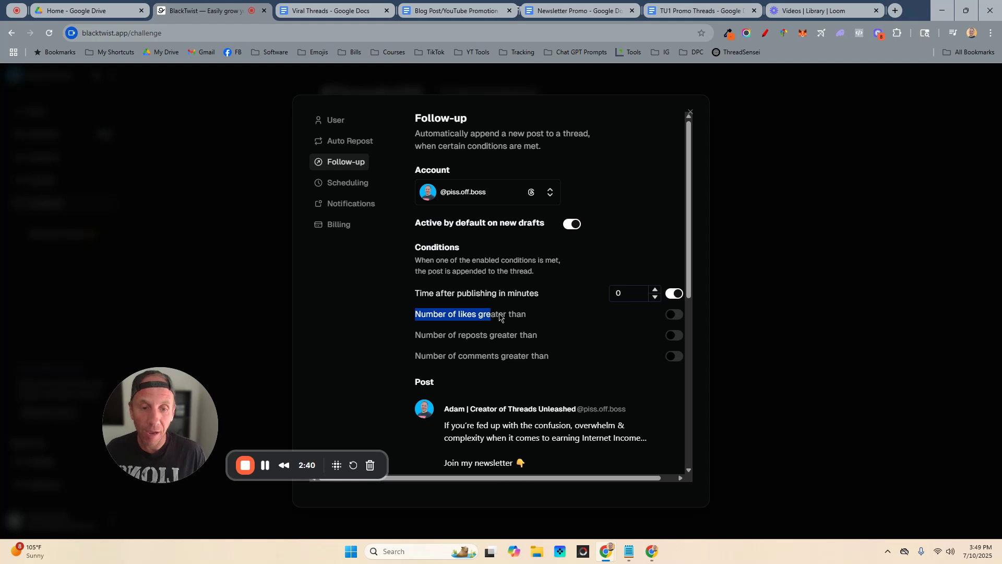
pyautogui.click(500, 317)
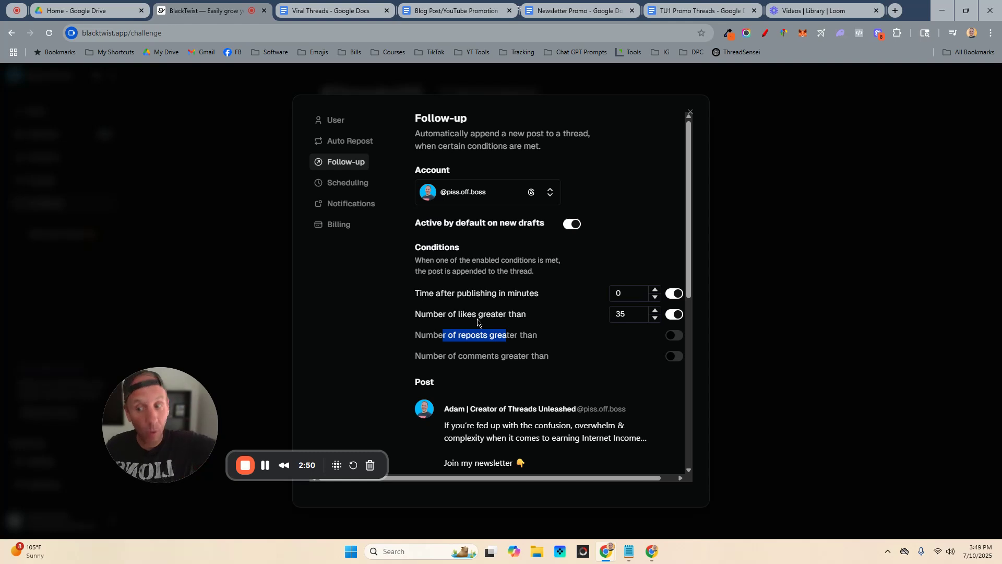
# Review the newsletter promotion text and link in the follow-up post, then return to its conditions
pyautogui.scroll(-4, 480, 326)
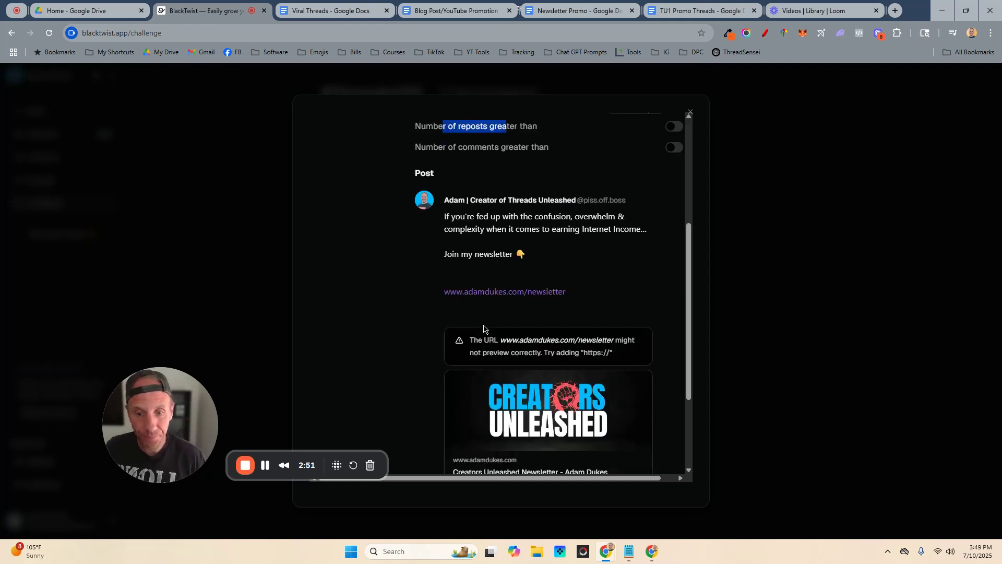
pyautogui.click(444, 220)
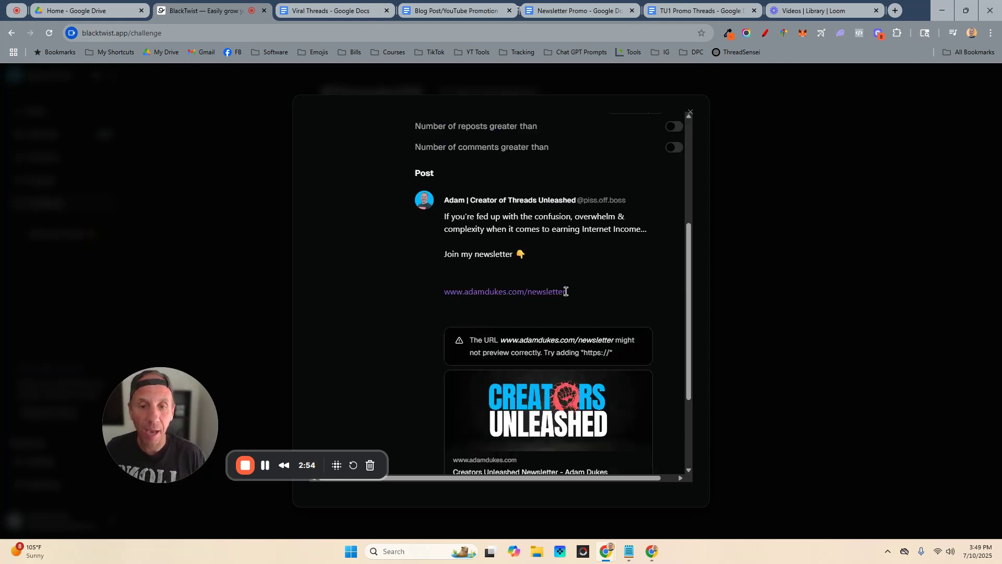
pyautogui.moveTo(566, 291); pyautogui.dragTo(449, 227)
pyautogui.click(485, 226)
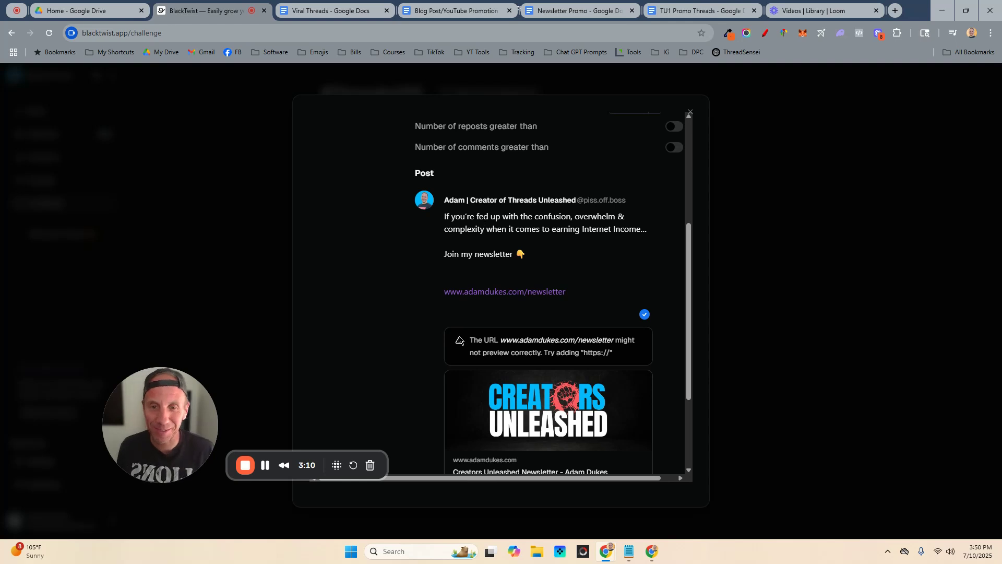
pyautogui.scroll(4, 459, 340)
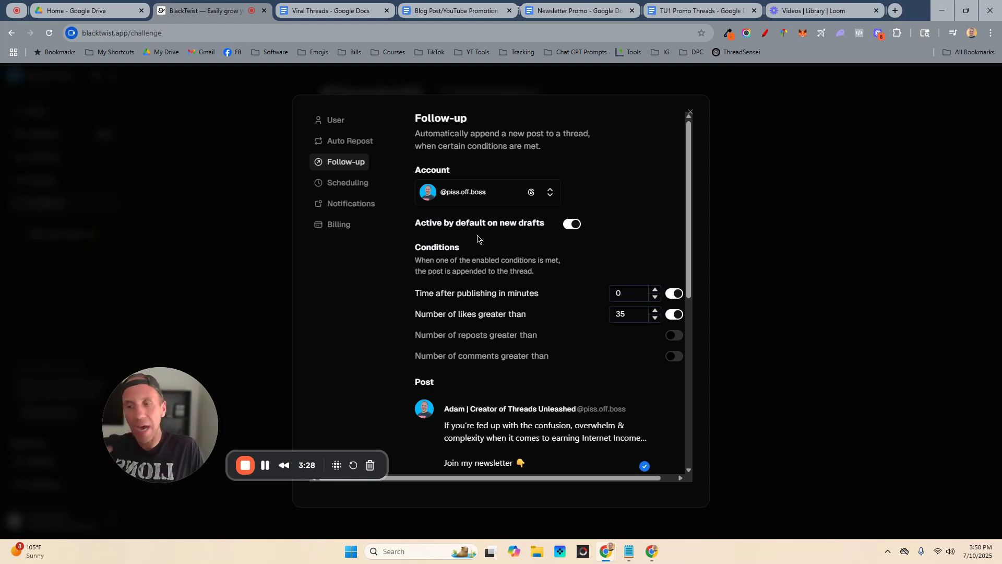
# View the account's Scheduling settings and the form for adding a time slot, then close the settings without adding one
pyautogui.click(349, 184)
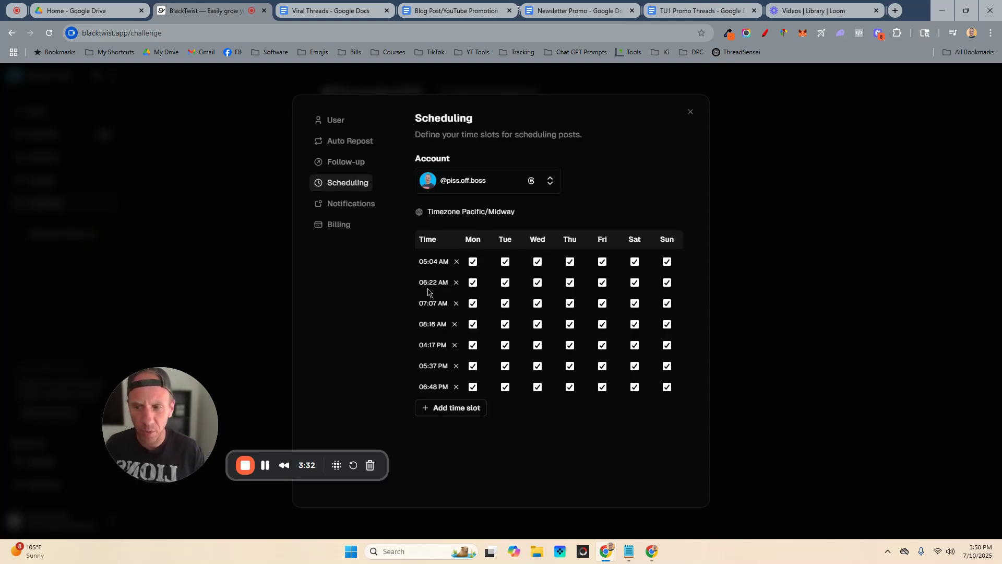
pyautogui.click(449, 408)
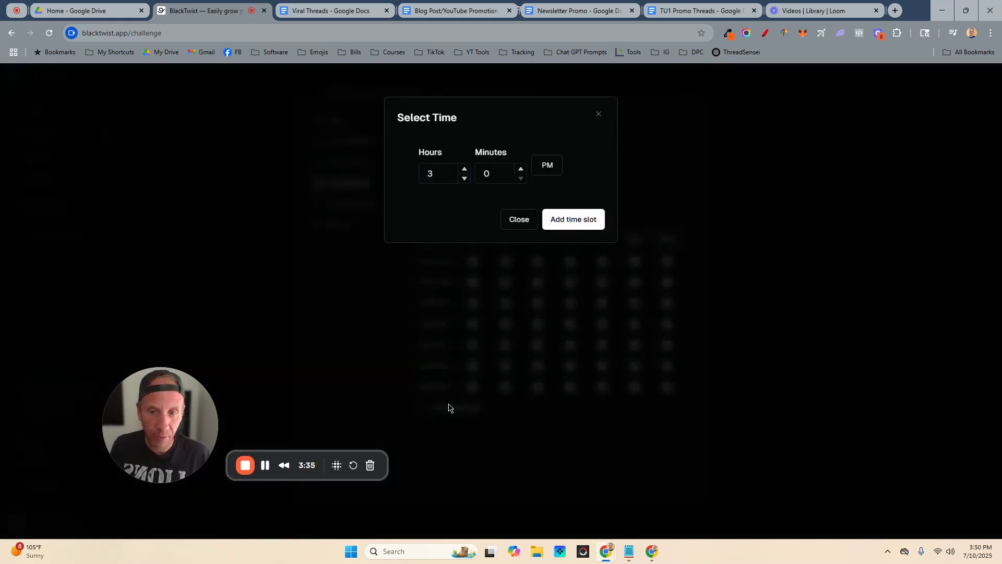
pyautogui.click(515, 221)
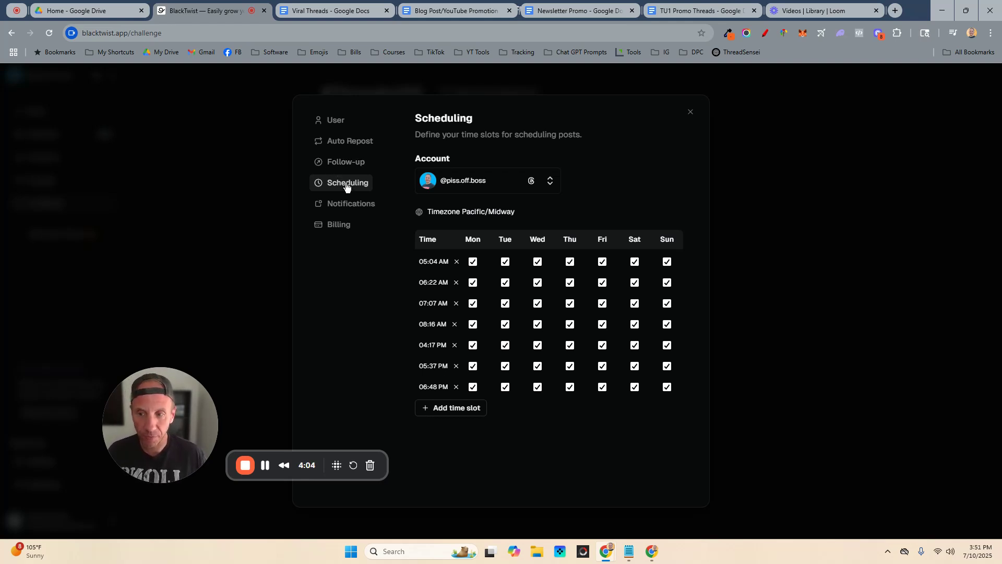
pyautogui.click(226, 216)
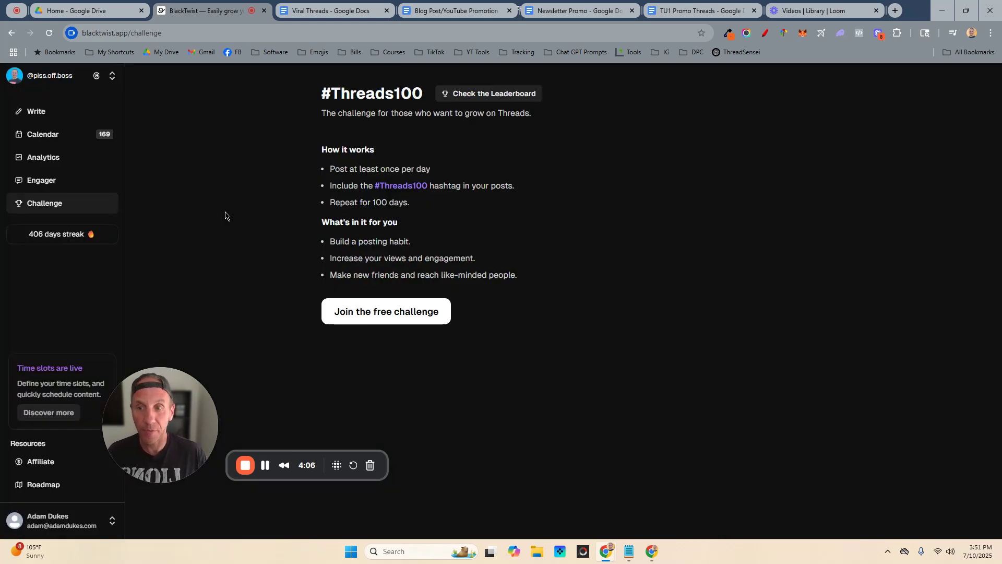
# Open the calendar's time slots and look through the upcoming days for empty slots on Saturday, Jul 12
pyautogui.click(45, 140)
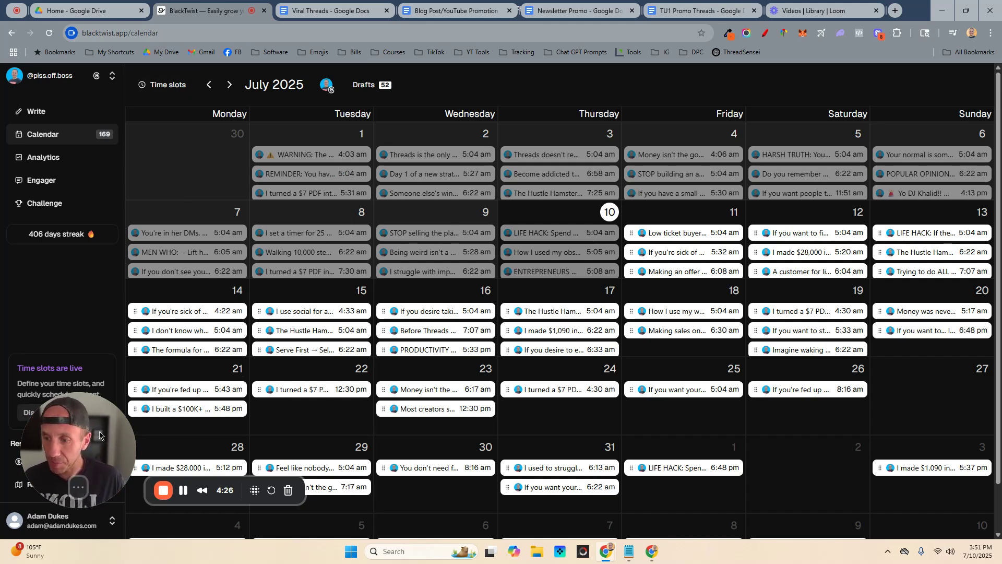
pyautogui.moveTo(78, 433); pyautogui.dragTo(807, 435)
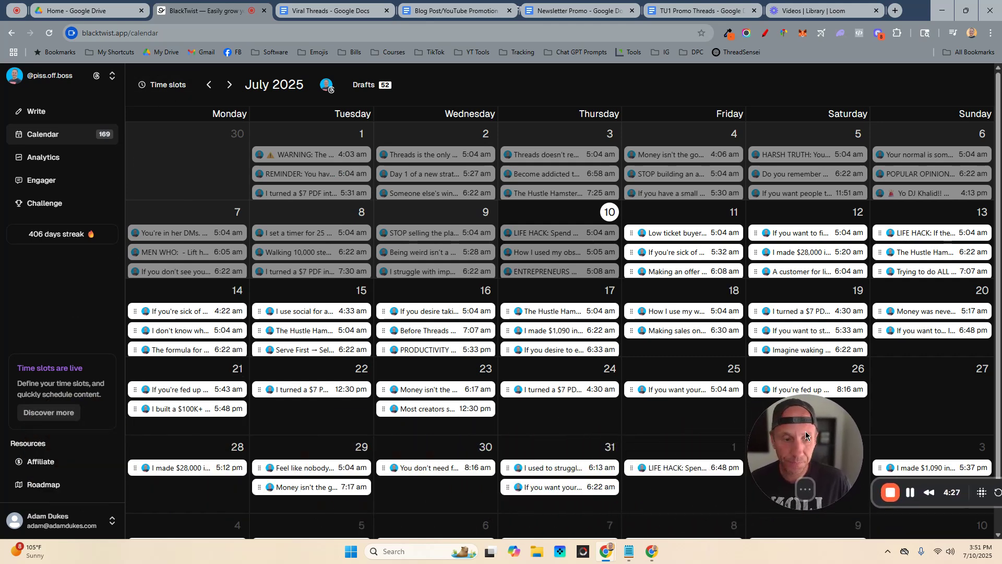
pyautogui.click(174, 92)
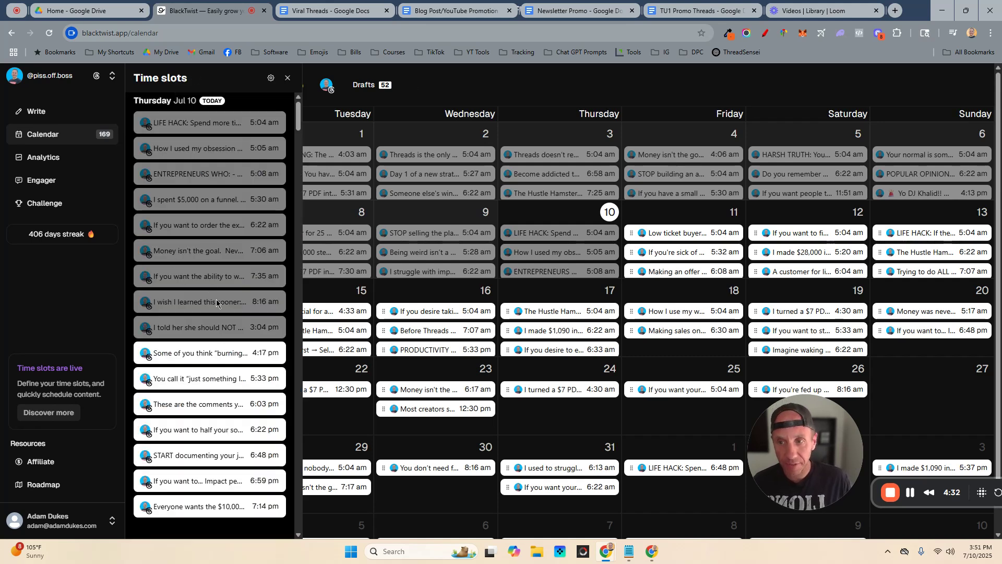
pyautogui.scroll(-2, 216, 304)
pyautogui.scroll(2, 209, 313)
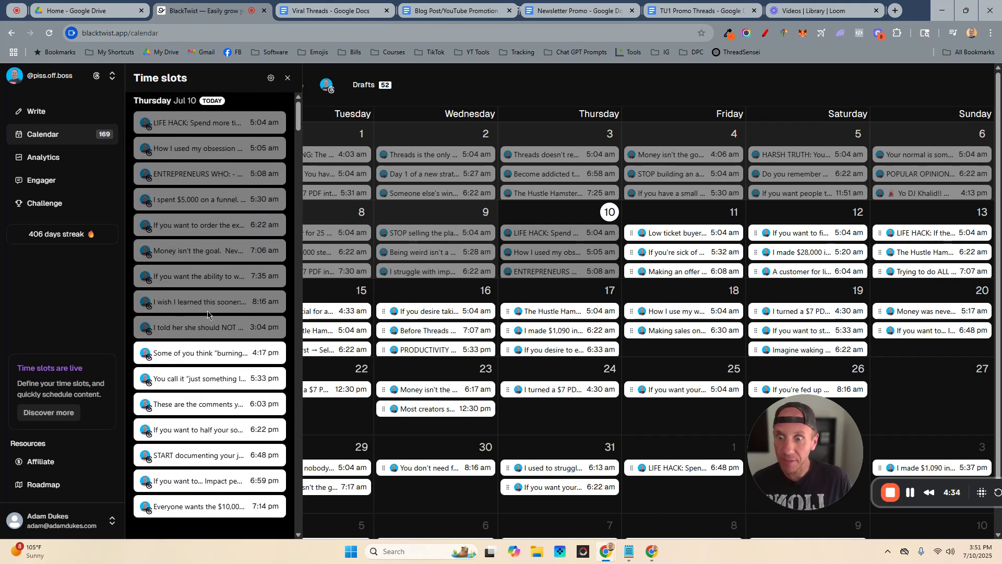
pyautogui.scroll(-8, 209, 308)
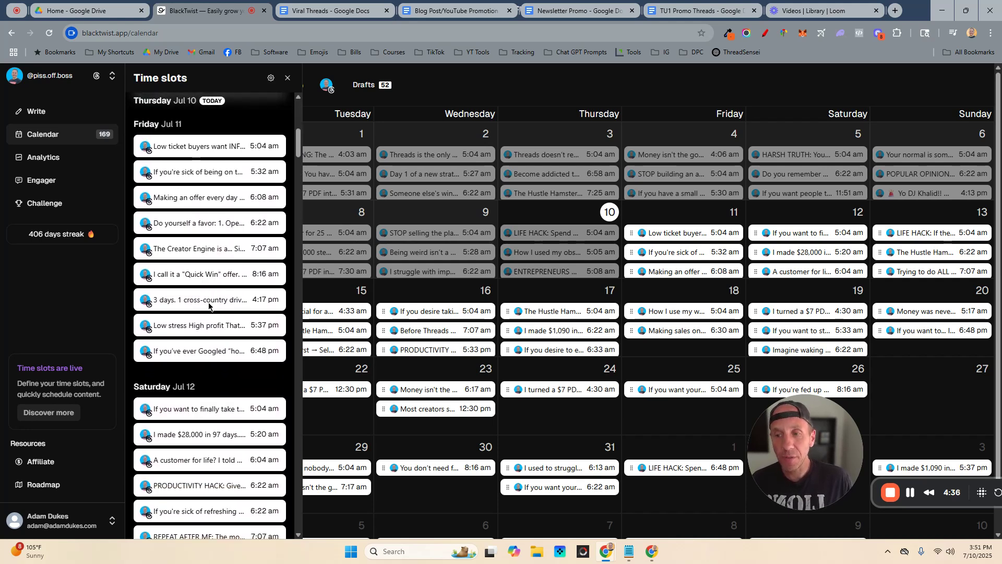
pyautogui.scroll(-5, 208, 304)
pyautogui.scroll(1, 205, 341)
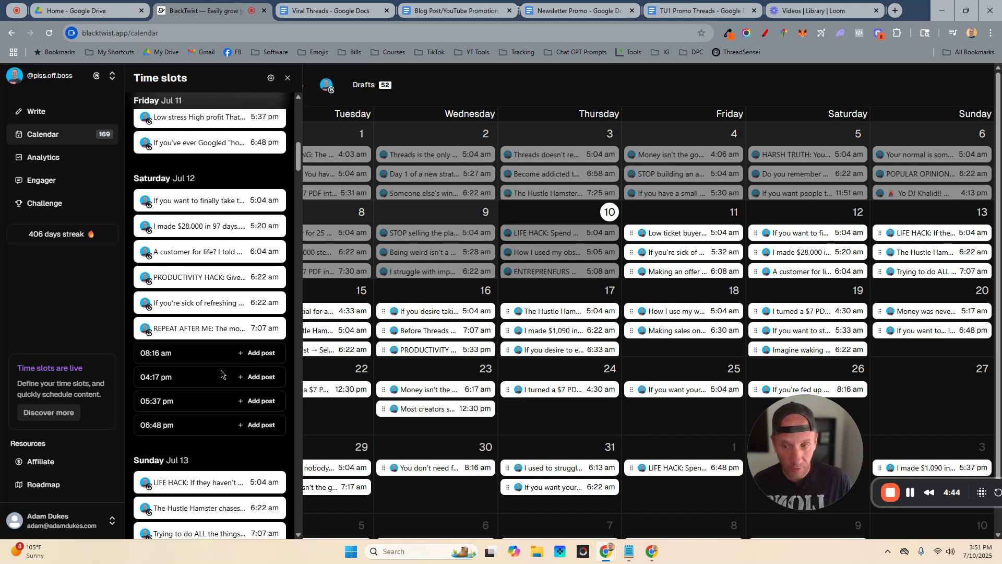
pyautogui.moveTo(150, 355); pyautogui.dragTo(171, 356)
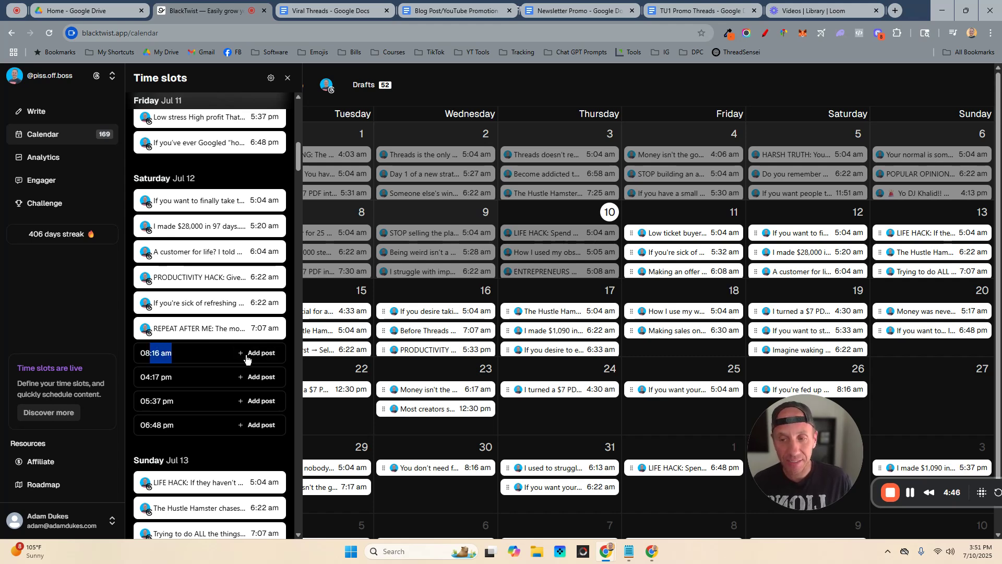
# Select the "START documenting your journey" post at the start of the Viral Threads document, then return to the BlackTwist calendar
pyautogui.click(339, 17)
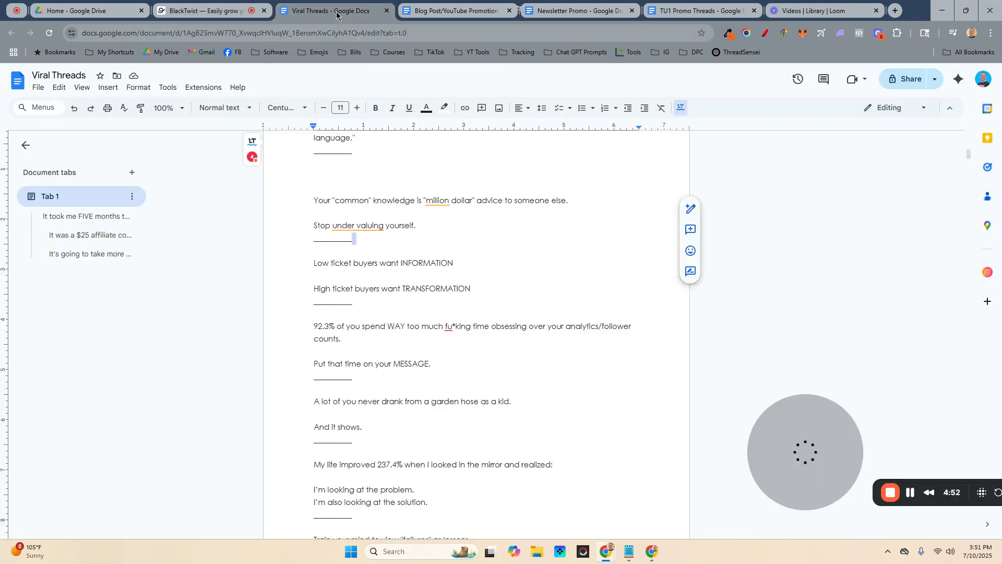
pyautogui.scroll(-5, 381, 327)
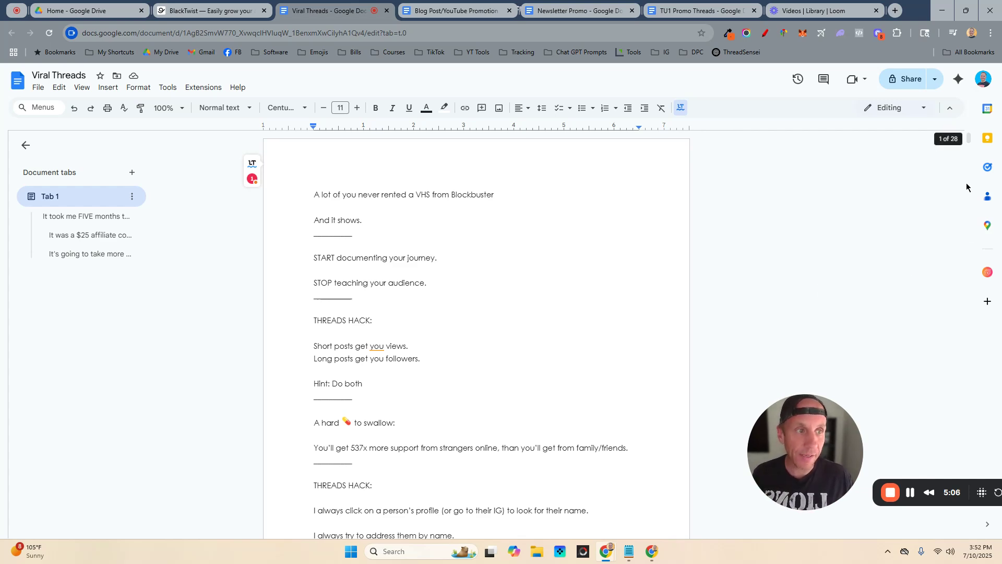
pyautogui.moveTo(969, 142)
pyautogui.mouseDown()
pyautogui.moveTo(972, 230)
pyautogui.moveTo(969, 139)
pyautogui.mouseUp()
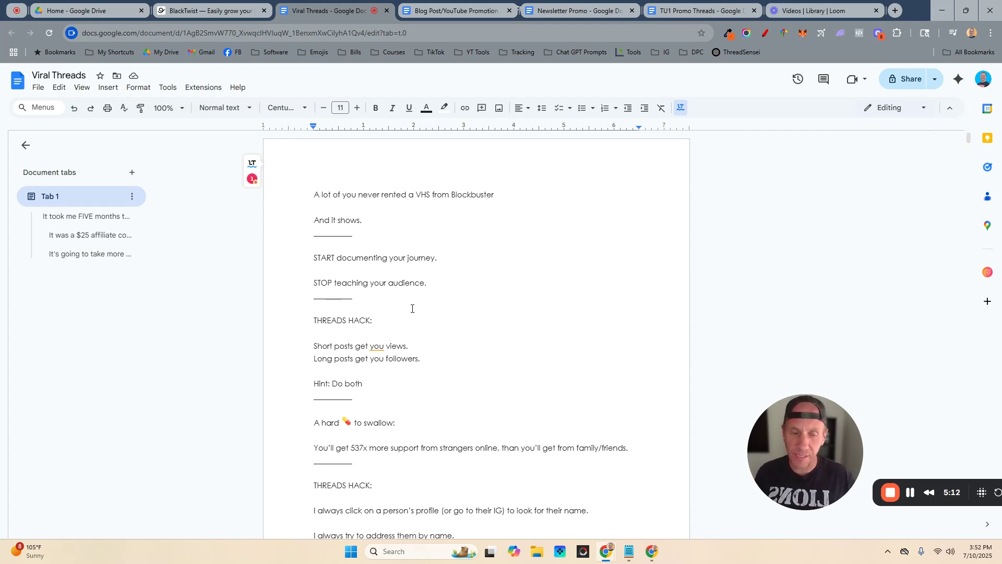
pyautogui.moveTo(298, 262); pyautogui.dragTo(433, 280)
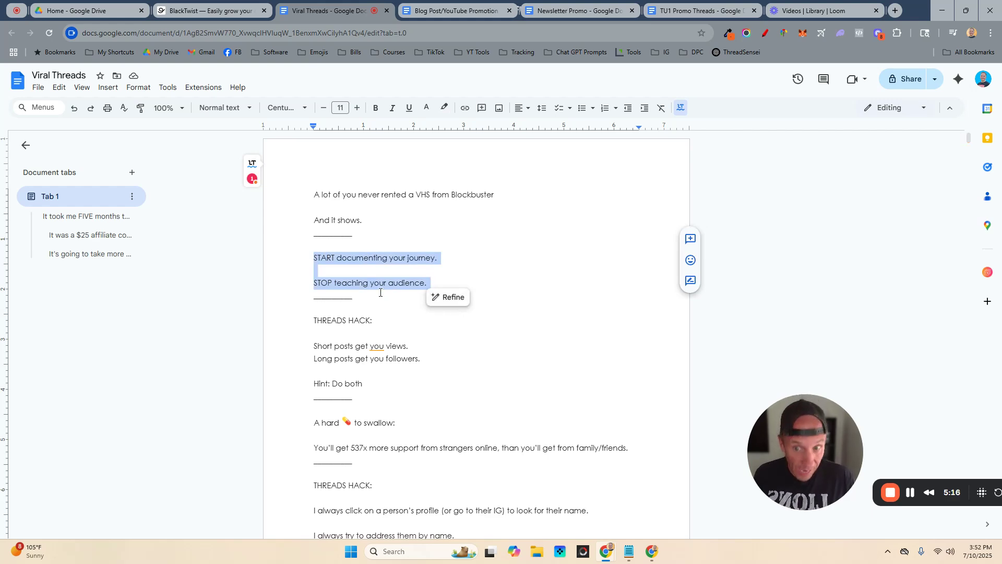
pyautogui.click(187, 11)
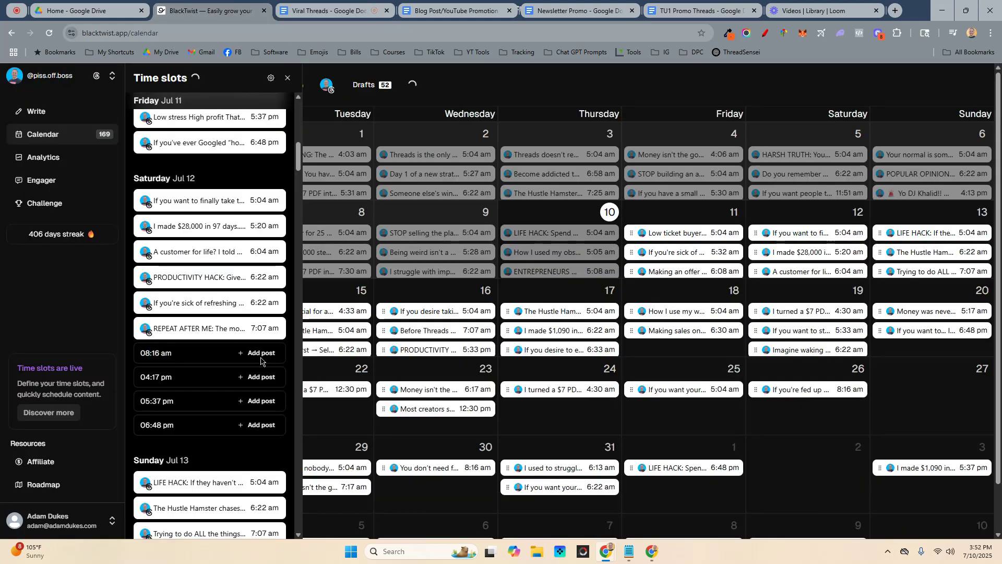
# Find the "You need TWO things to earn Internet Income" post in the Viral Threads Google Doc and copy its full text
pyautogui.click(319, 2)
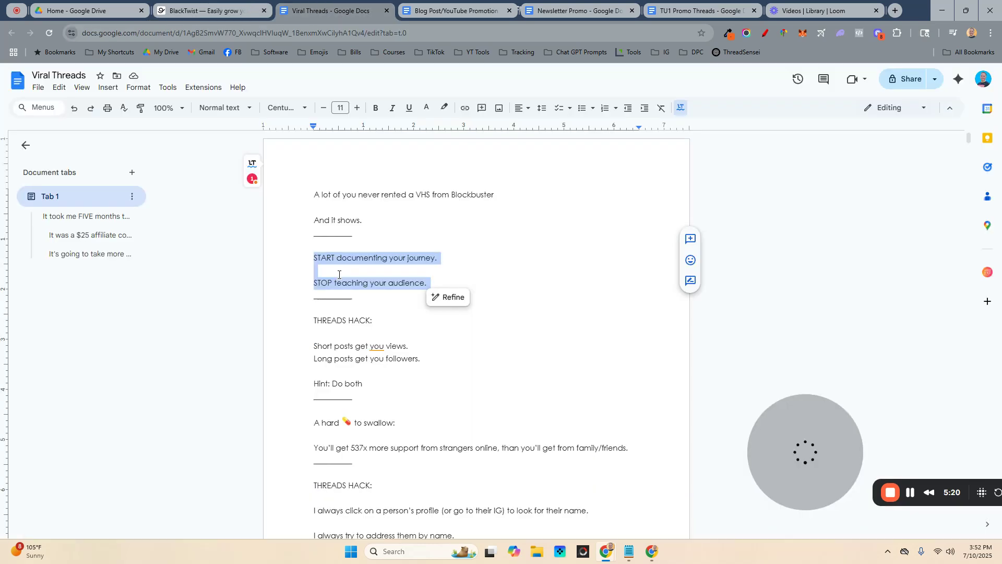
pyautogui.scroll(8, 338, 285)
pyautogui.scroll(-6, 339, 285)
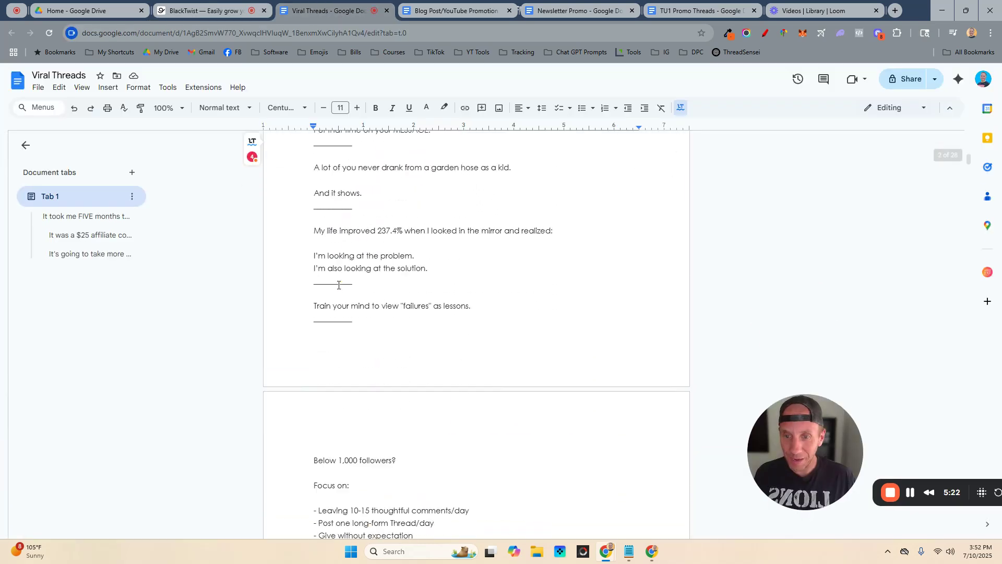
pyautogui.scroll(-5, 338, 285)
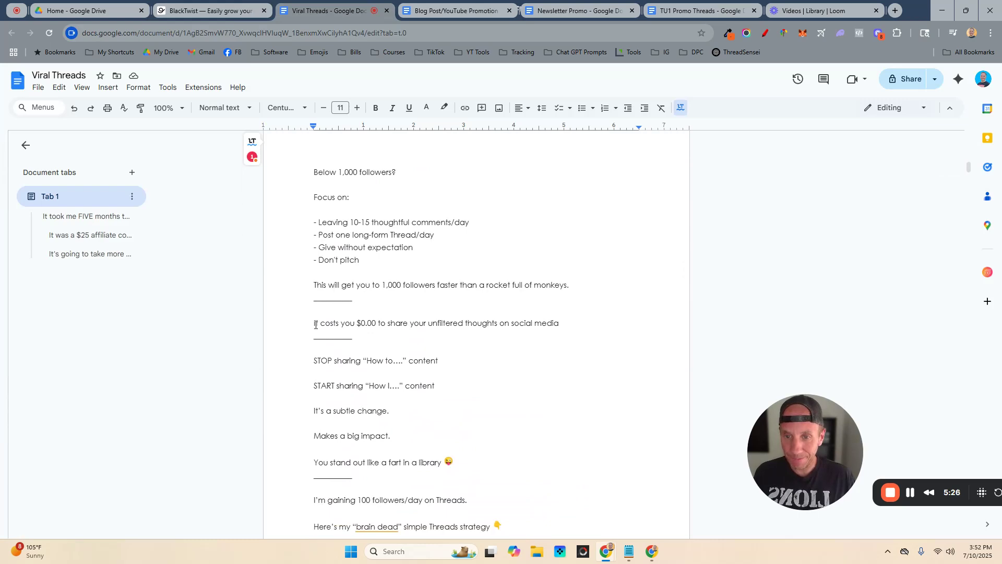
pyautogui.scroll(-8, 316, 325)
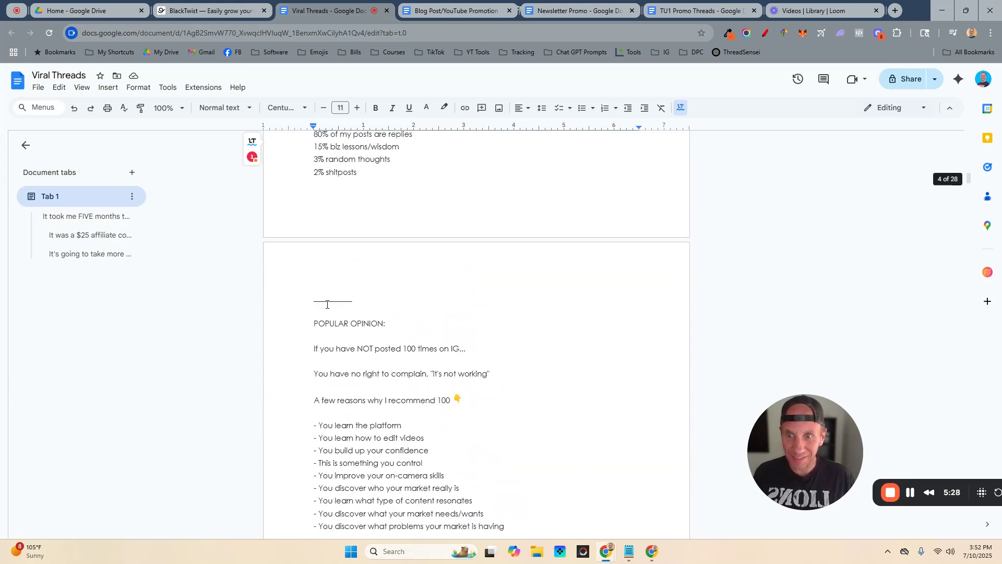
pyautogui.scroll(-1, 327, 305)
pyautogui.scroll(-2, 321, 297)
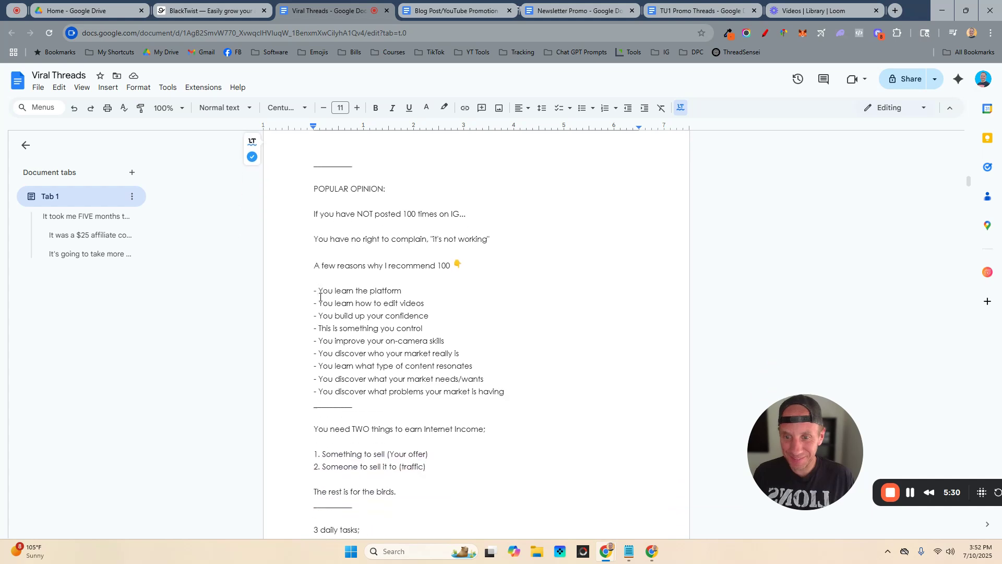
pyautogui.scroll(-4, 320, 297)
pyautogui.moveTo(314, 250); pyautogui.dragTo(412, 313)
pyautogui.hotkey('ctrl', 'c')
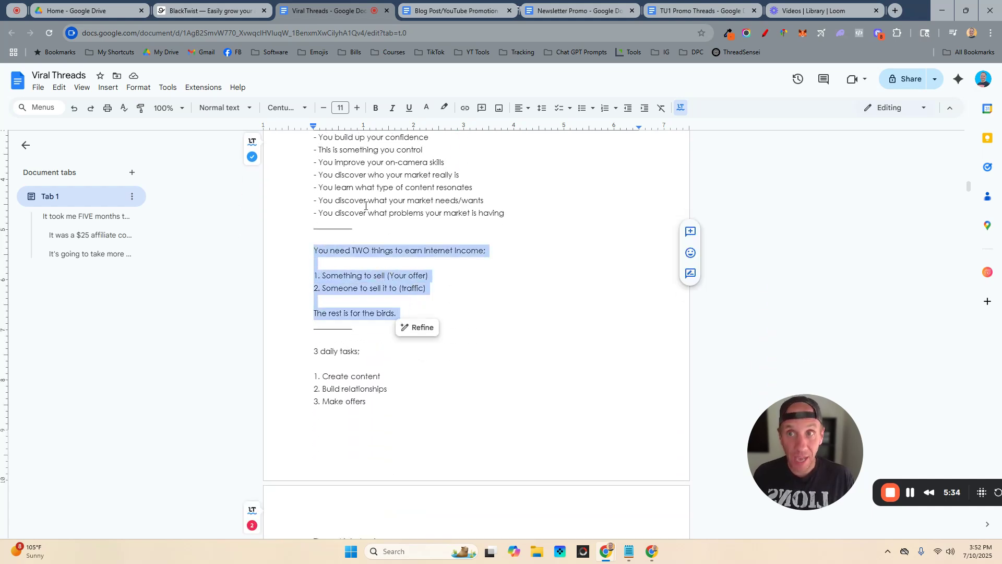
# In BlackTwist, add a post to the 08:16 am slot on Saturday, Jul 12 and paste the copied text into it
pyautogui.click(212, 10)
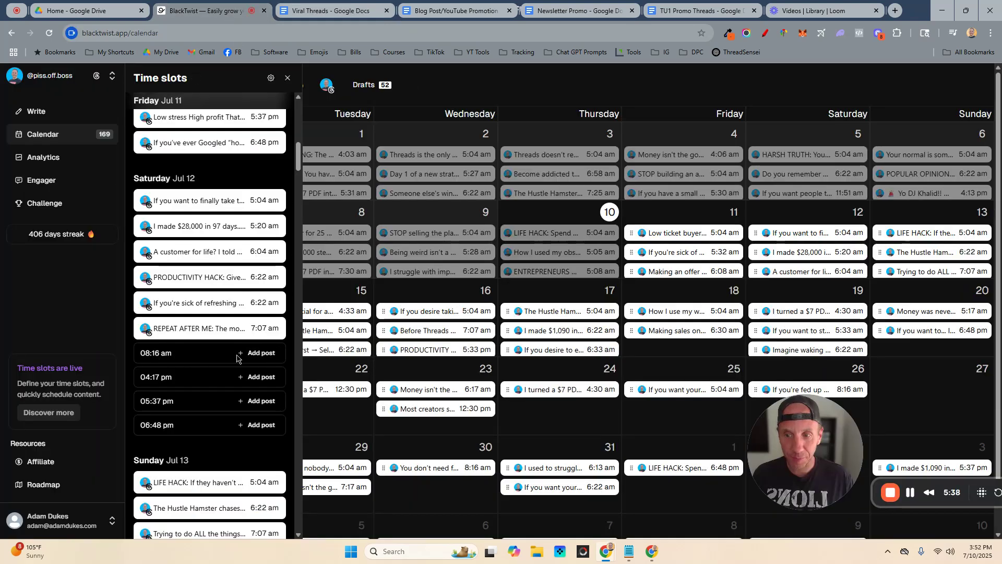
pyautogui.click(261, 353)
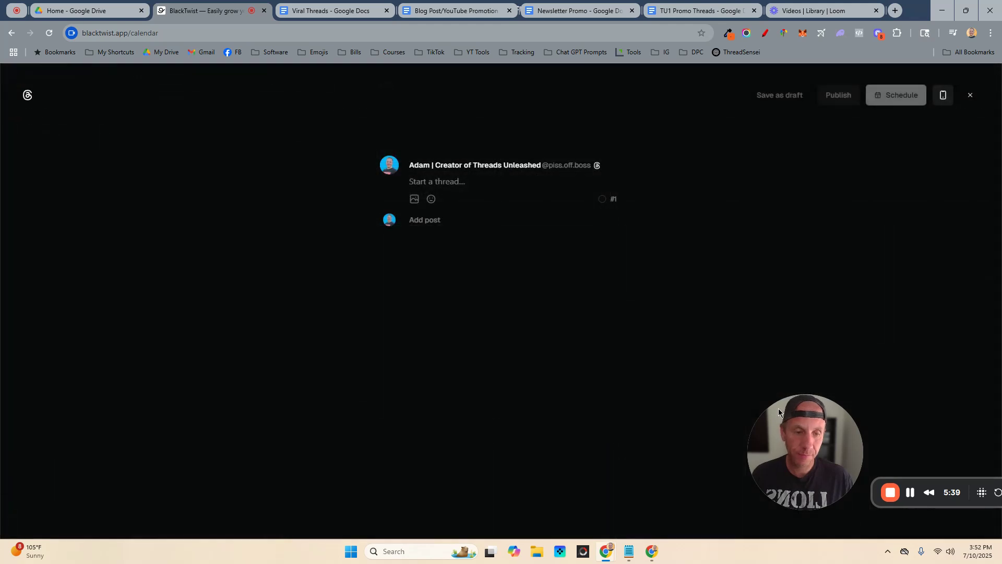
pyautogui.click(453, 181)
pyautogui.hotkey('ctrl', 'v')
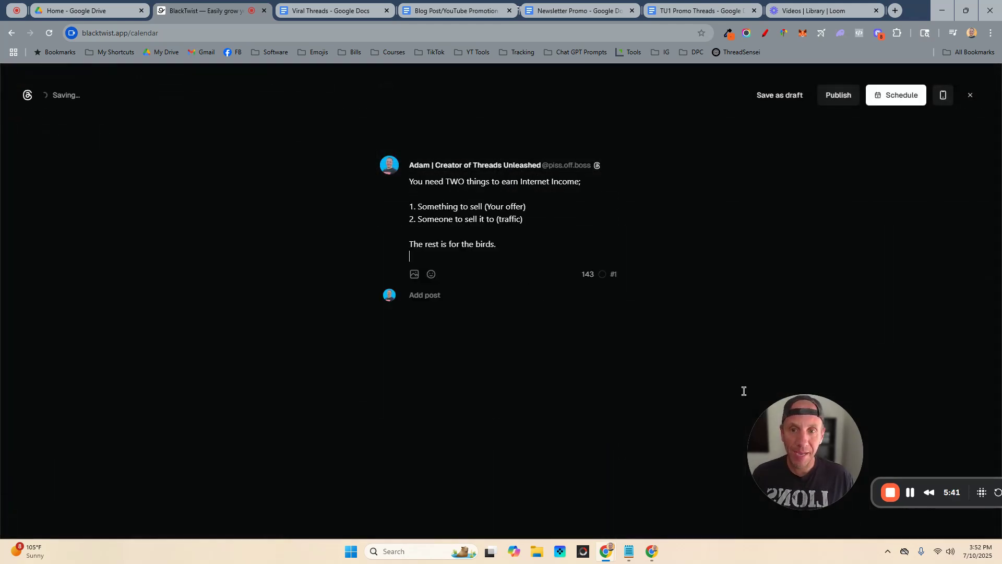
# Open the post's scheduling options and set Auto-Repost to 8 hours after publication
pyautogui.click(896, 95)
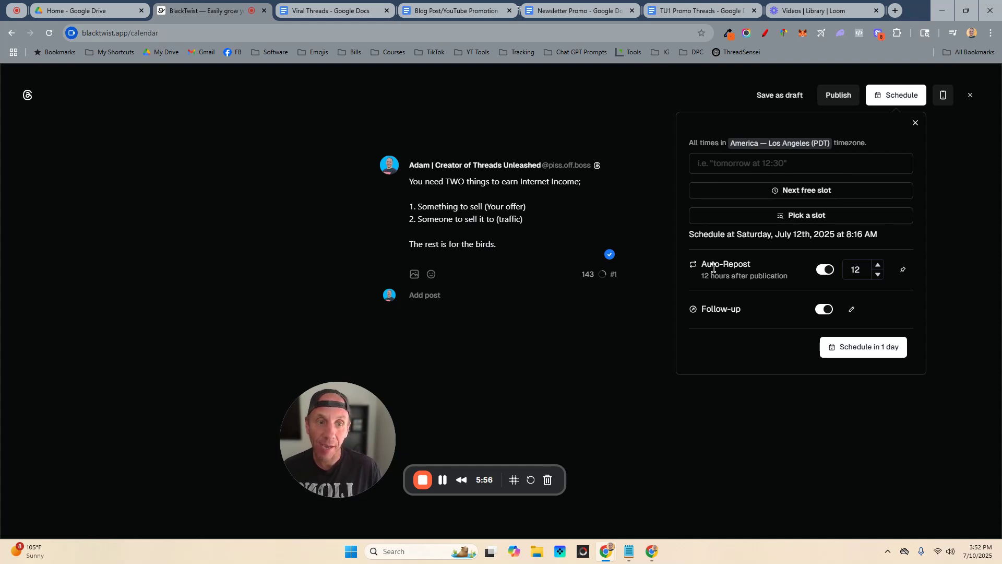
pyautogui.moveTo(724, 264); pyautogui.dragTo(738, 284)
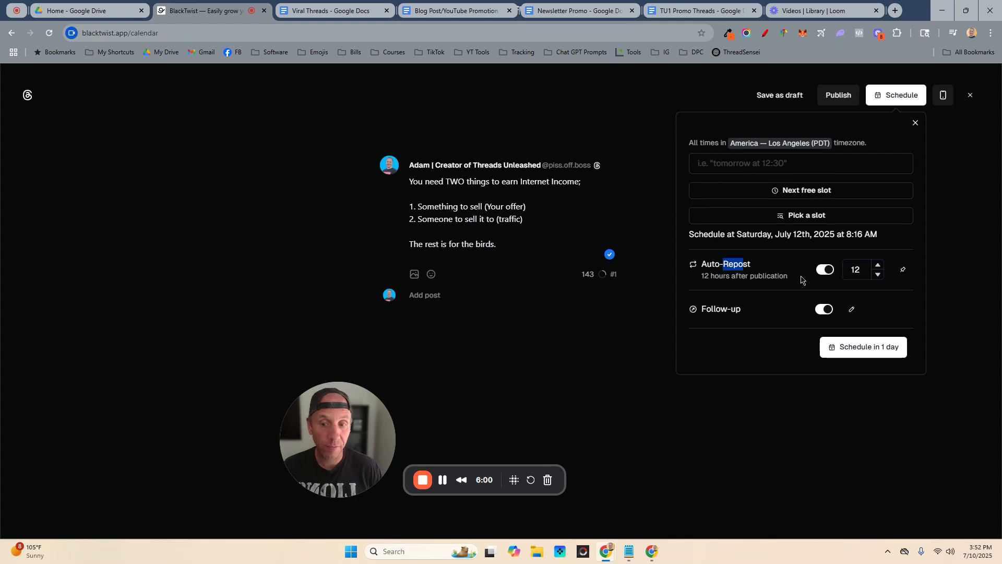
pyautogui.doubleClick(857, 270)
pyautogui.write('8')
pyautogui.press('Tab')
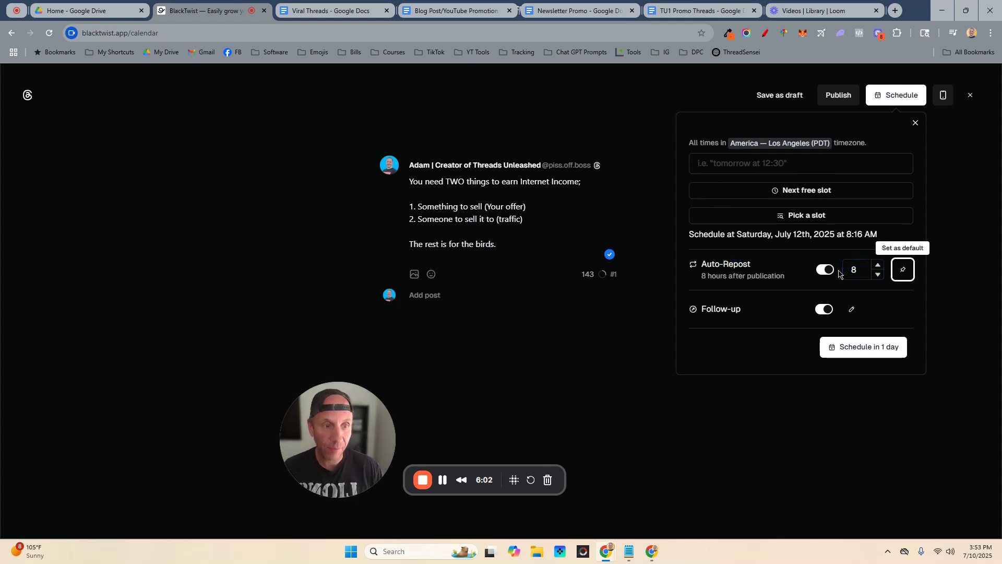
# Set Auto-Repost to 14 hours after publication and schedule the post for Saturday, July 12th, 2025 at 8:16 AM
pyautogui.doubleClick(862, 270)
pyautogui.write('14')
pyautogui.press('Tab')
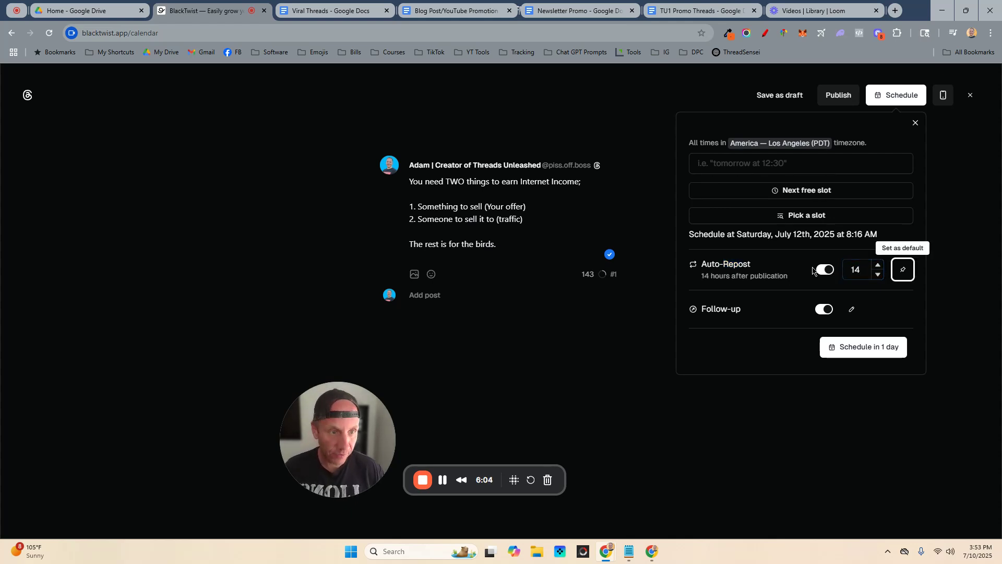
pyautogui.doubleClick(858, 268)
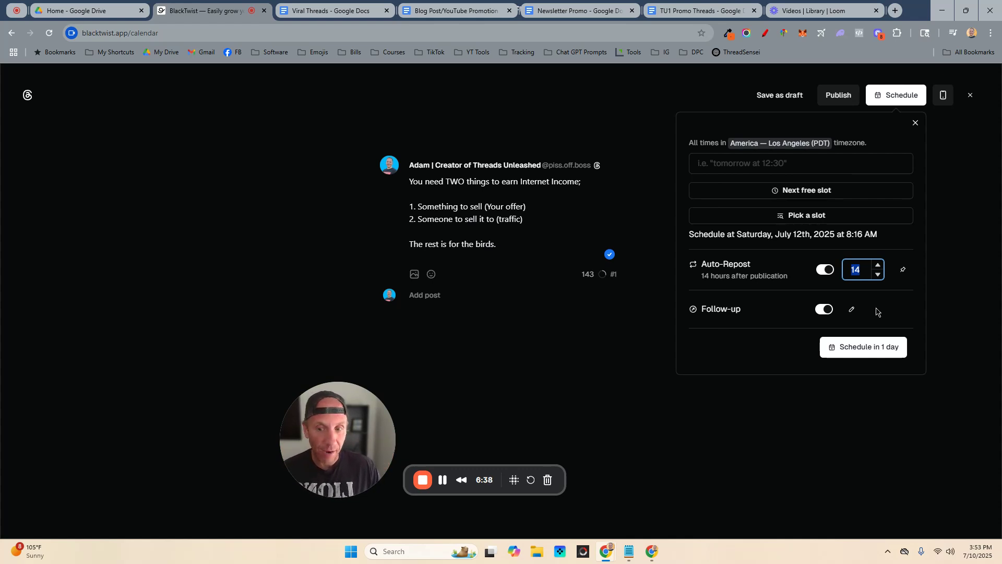
pyautogui.click(869, 348)
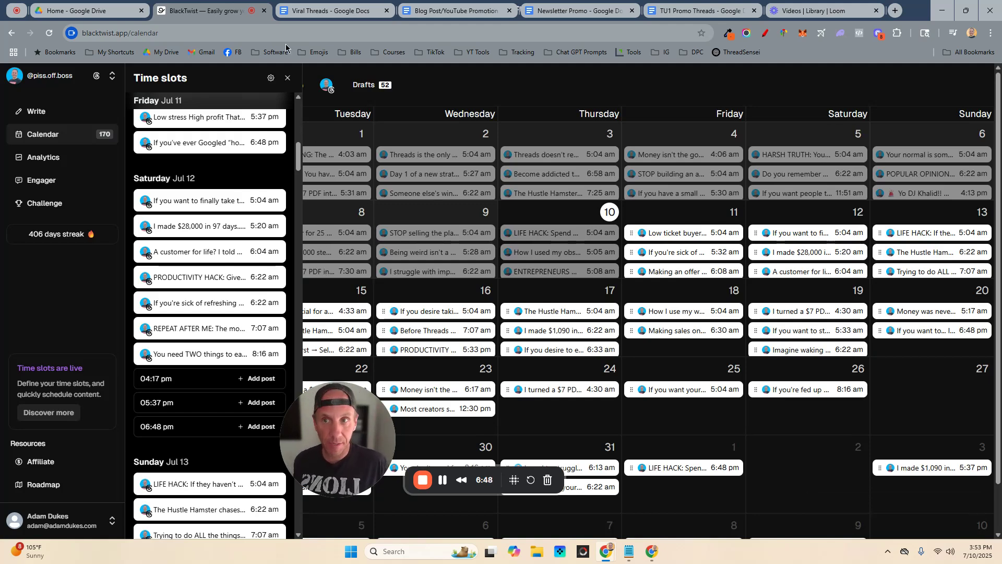
# Look further through the Viral Threads document, then browse the posts in the Blog Post/YouTube Promotion document
pyautogui.click(330, 12)
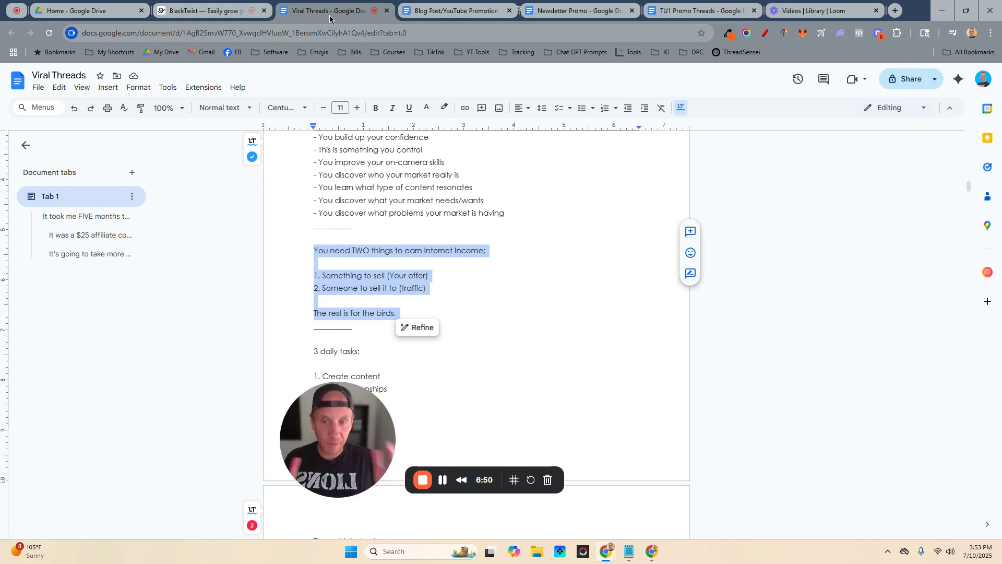
pyautogui.moveTo(295, 419); pyautogui.dragTo(76, 404)
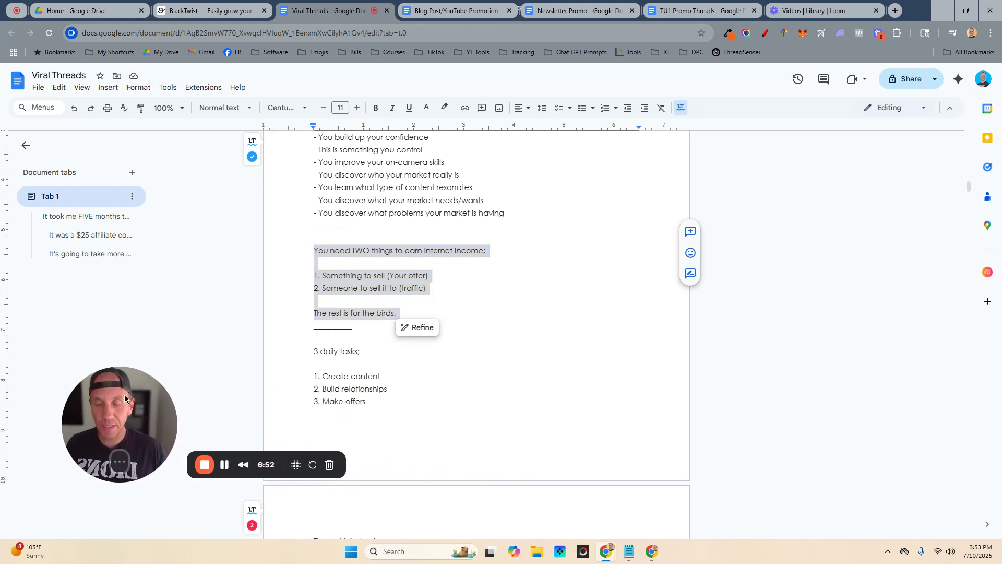
pyautogui.scroll(-5, 416, 210)
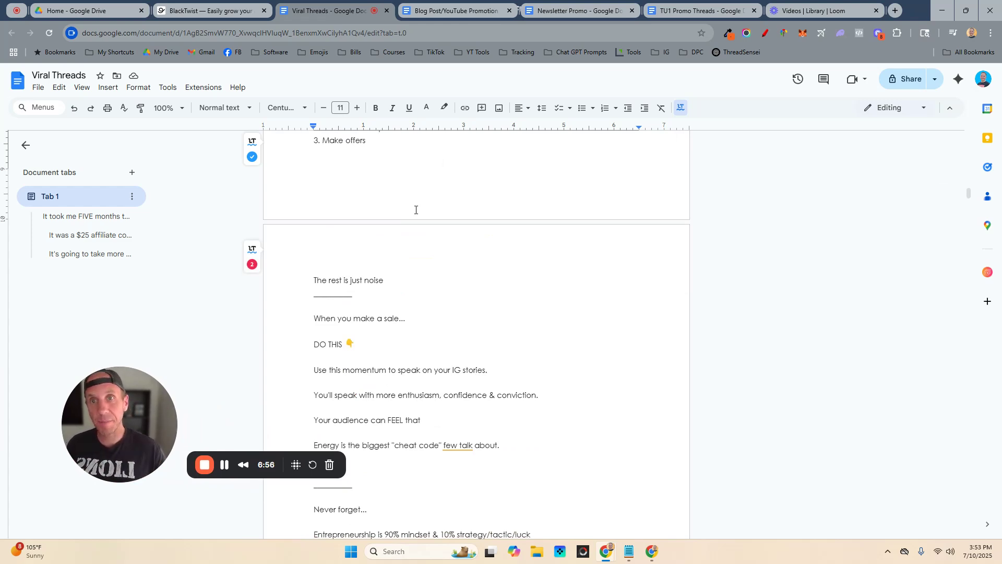
pyautogui.click(451, 11)
pyautogui.scroll(-10, 472, 226)
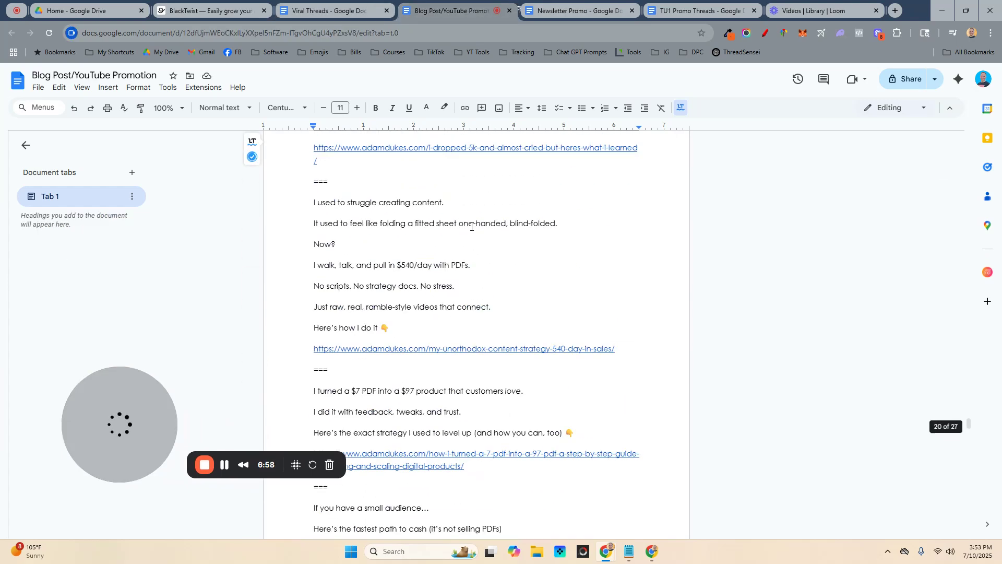
# Return to the first page of the Blog Post/YouTube Promotion document and look through its posts for one to schedule
pyautogui.scroll(5, 911, 364)
pyautogui.scroll(10, 967, 240)
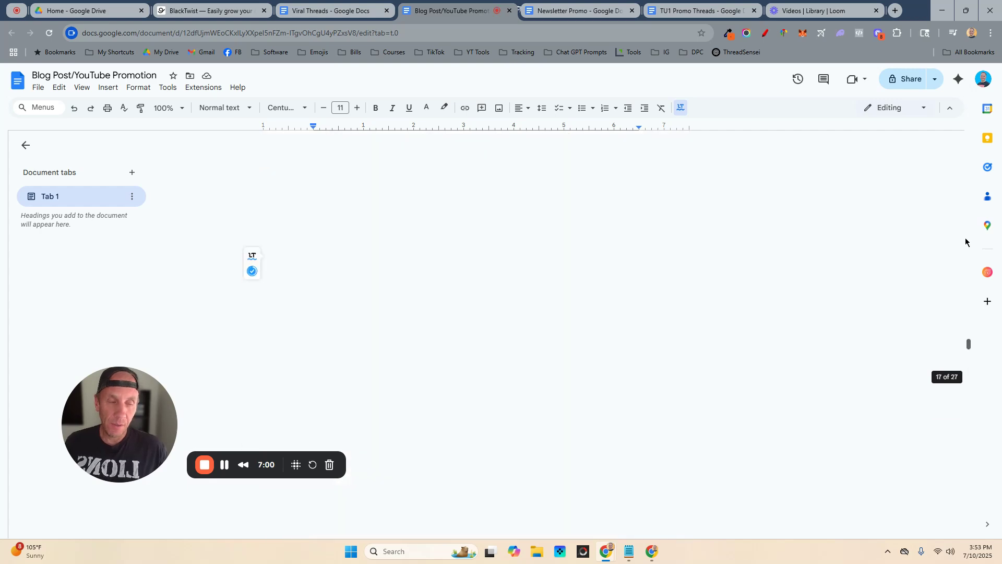
pyautogui.scroll(15, 964, 142)
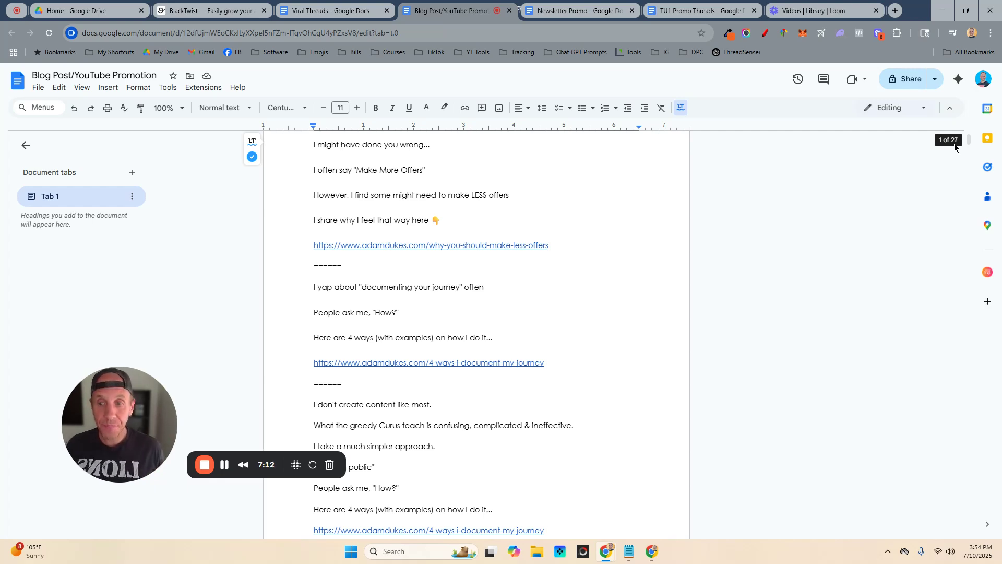
pyautogui.scroll(-20, 874, 253)
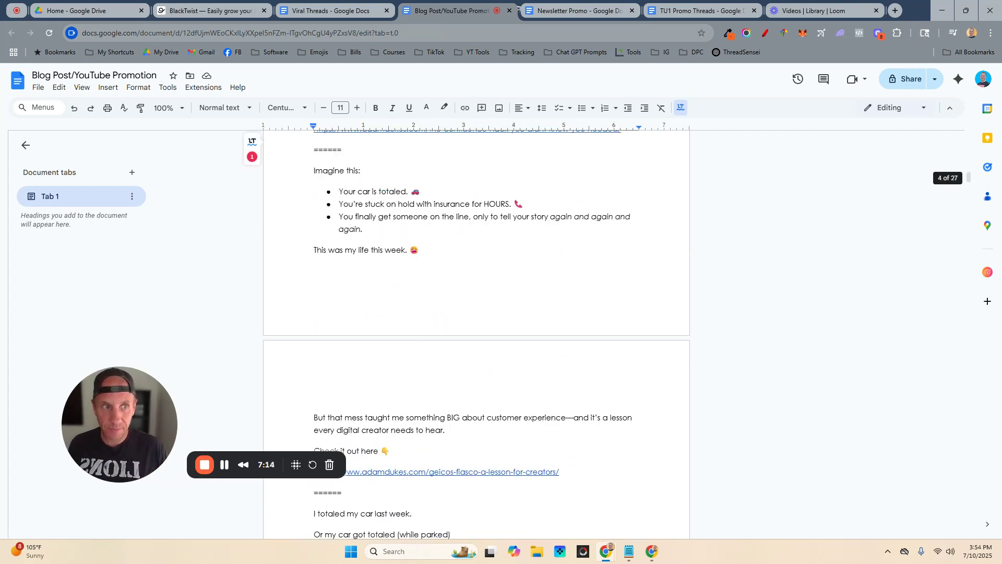
pyautogui.scroll(-6, 880, 222)
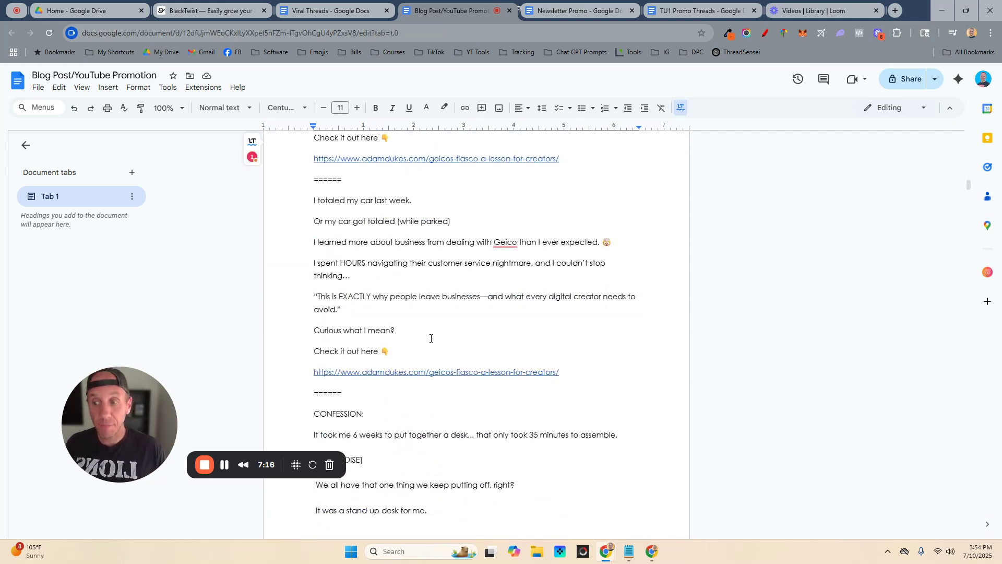
pyautogui.scroll(-1, 431, 339)
pyautogui.scroll(-20, 431, 338)
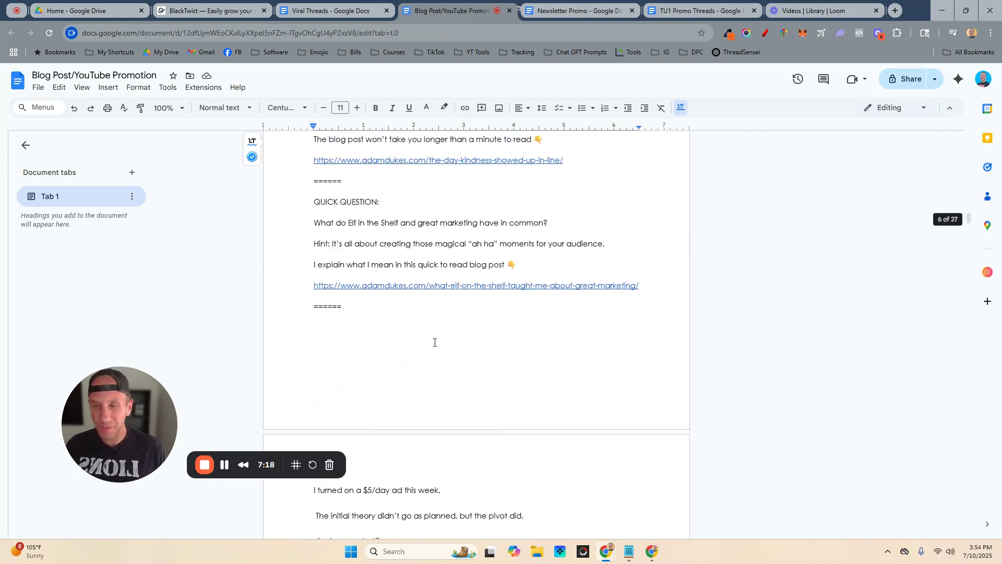
pyautogui.scroll(-20, 437, 320)
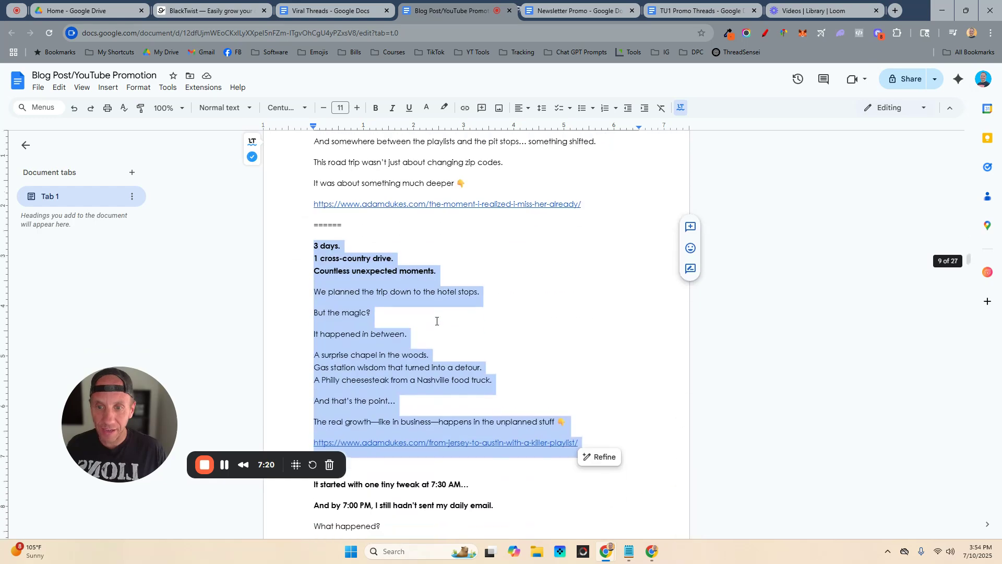
pyautogui.scroll(-18, 437, 322)
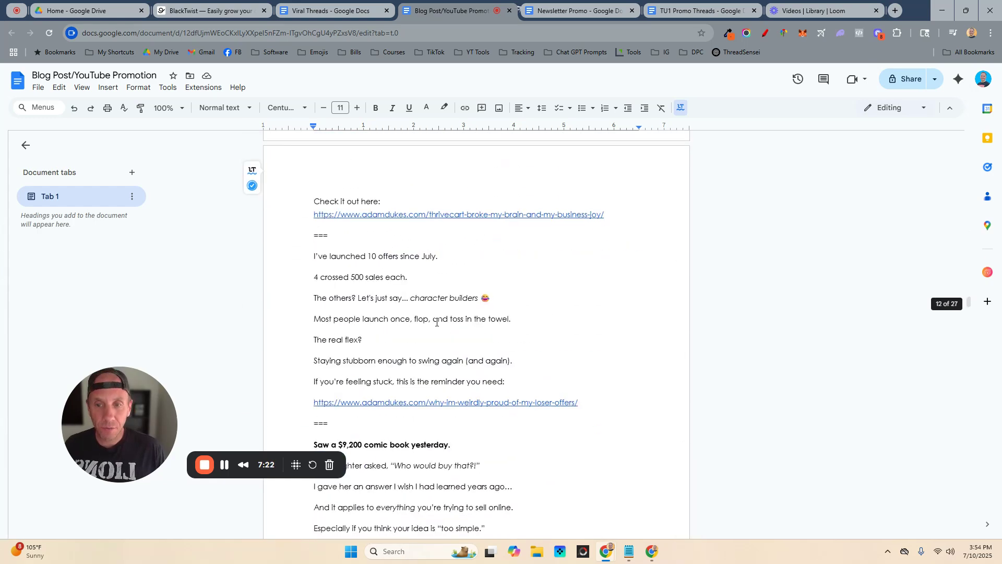
pyautogui.scroll(-15, 437, 322)
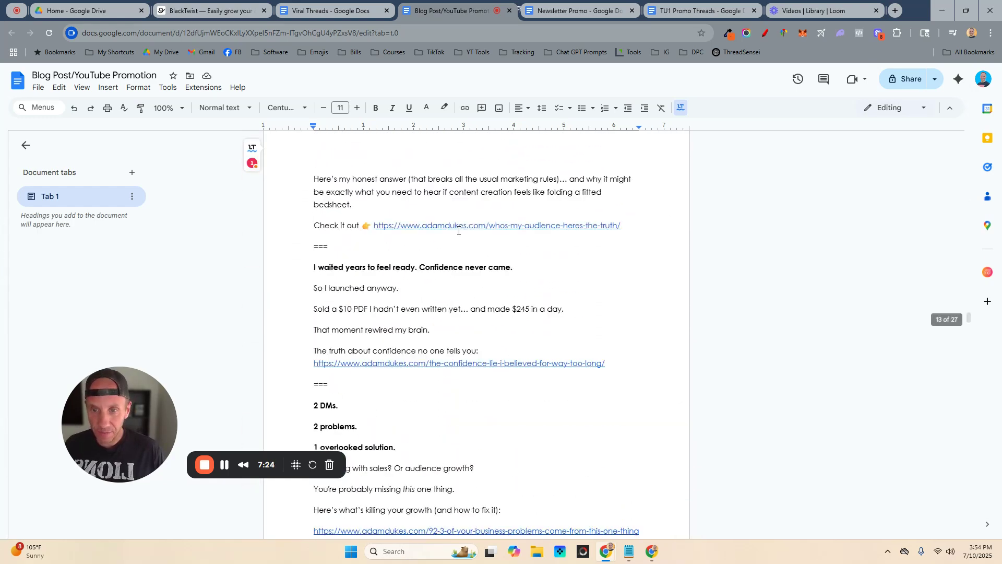
# Copy the "2 DMs. 2 problems. 1 overlooked solution." post from the document, including its blog link
pyautogui.scroll(4, 459, 233)
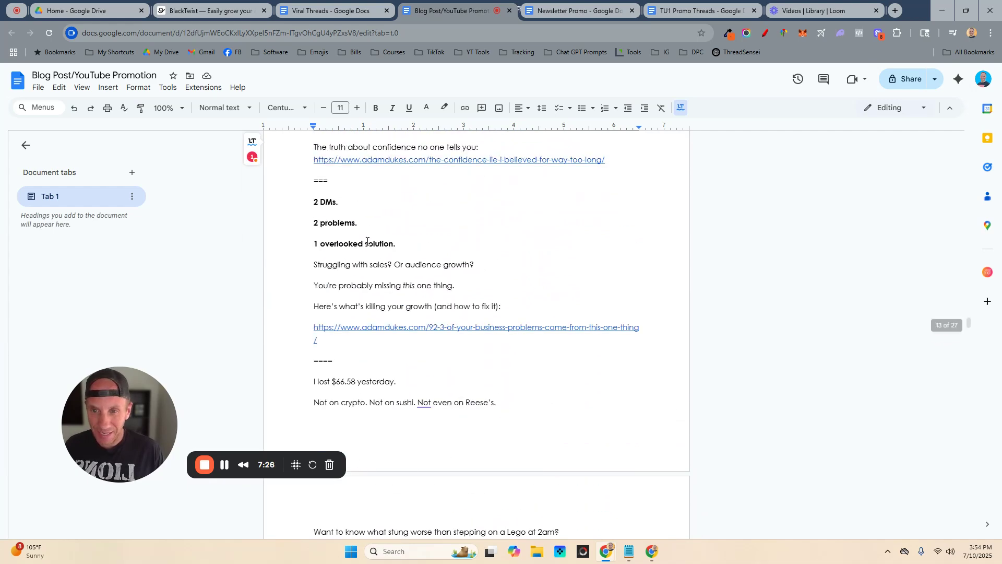
pyautogui.moveTo(308, 203); pyautogui.dragTo(313, 265)
pyautogui.moveTo(436, 277); pyautogui.dragTo(638, 339)
pyautogui.hotkey('ctrl', 'c')
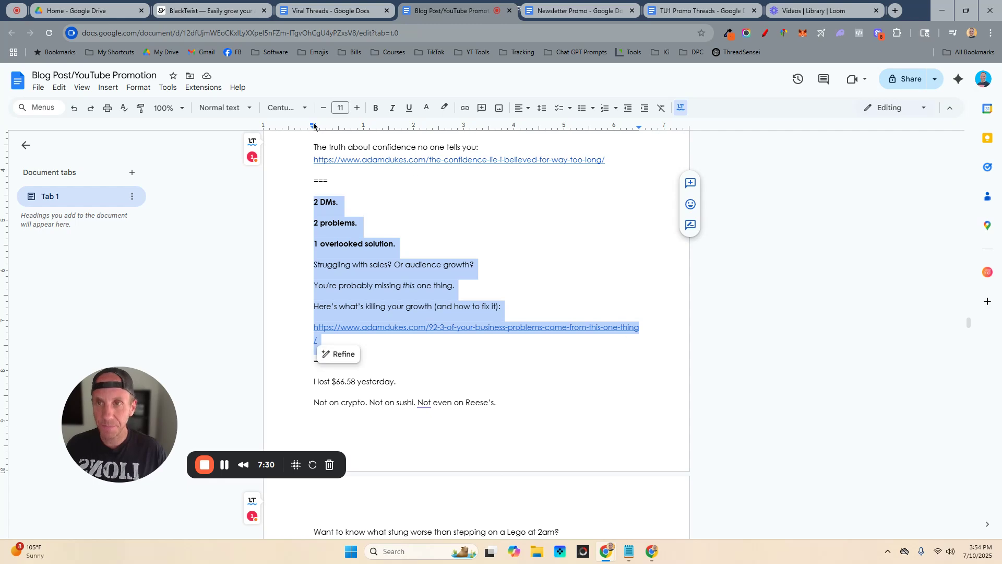
# In BlackTwist, add a post to the 04:17 pm slot on Saturday, Jul 12 and paste the copied text into it
pyautogui.click(211, 11)
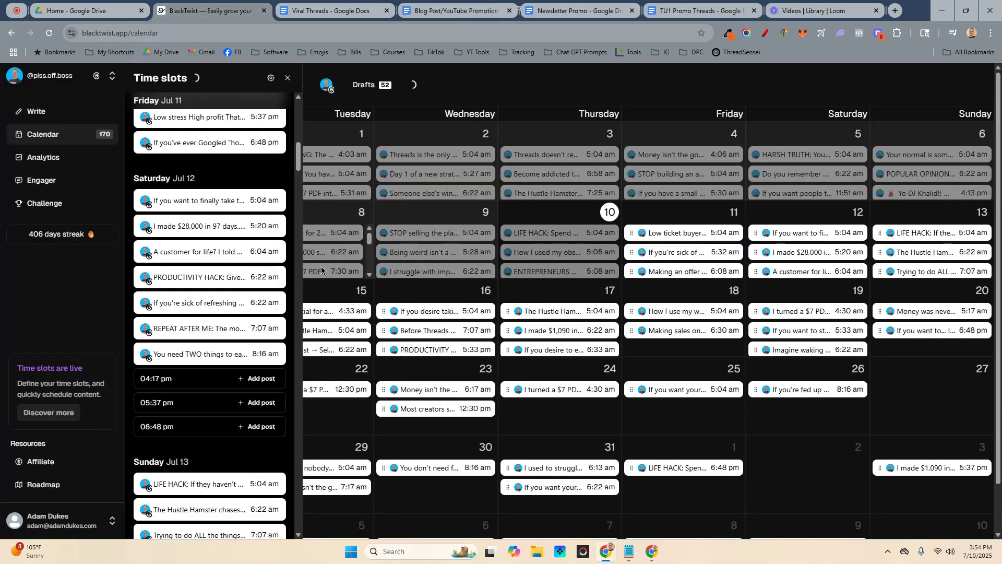
pyautogui.moveTo(122, 417); pyautogui.dragTo(94, 455)
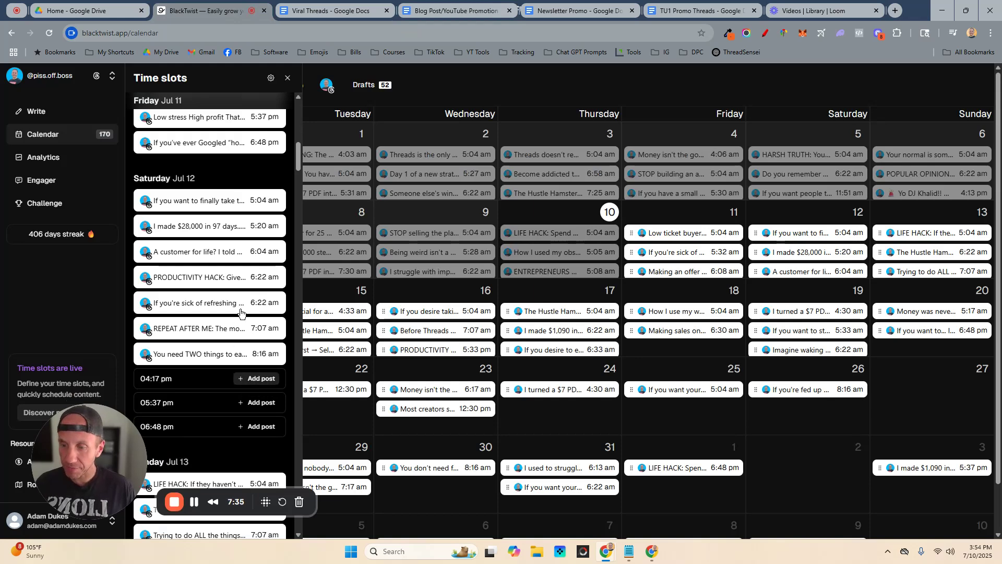
pyautogui.click(272, 262)
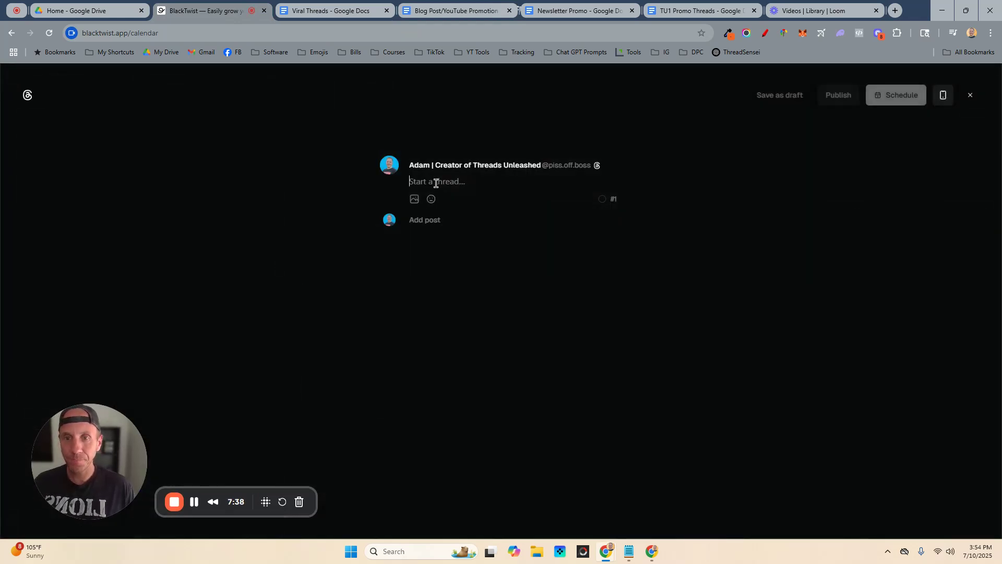
pyautogui.hotkey('ctrl', 'v')
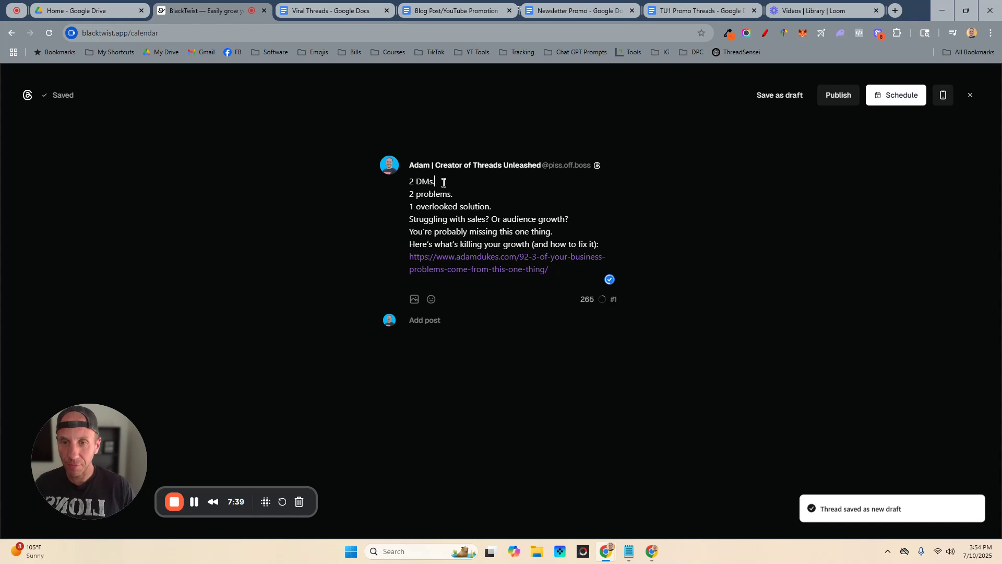
# Insert blank lines before "Struggling with sales?", "You're probably missing" and "Here's what's killing your growth", and schedule the post in its slot
pyautogui.press('Return')
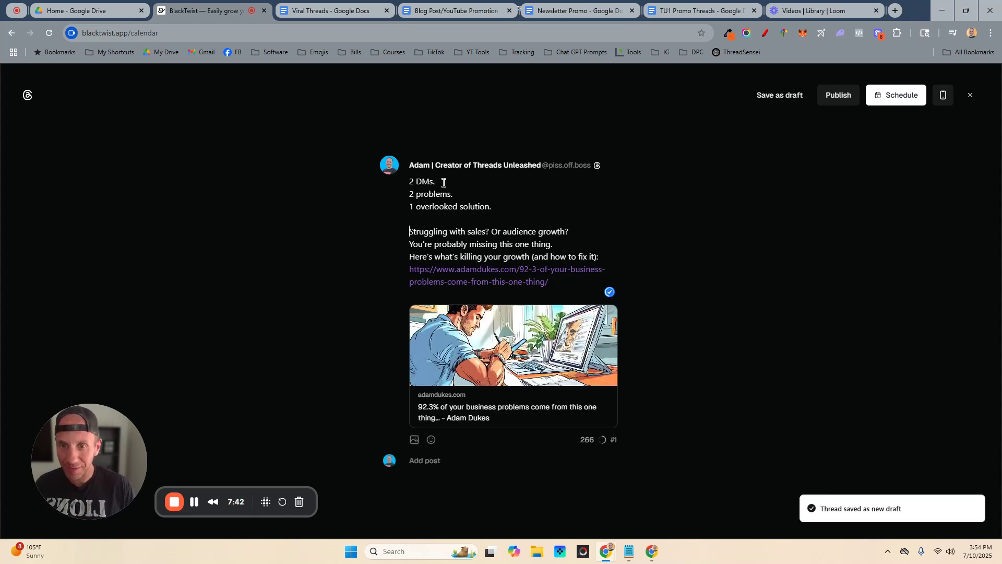
pyautogui.press('Down')
pyautogui.press('Return')
pyautogui.press('Down')
pyautogui.press('Return')
pyautogui.press('BackSpace')
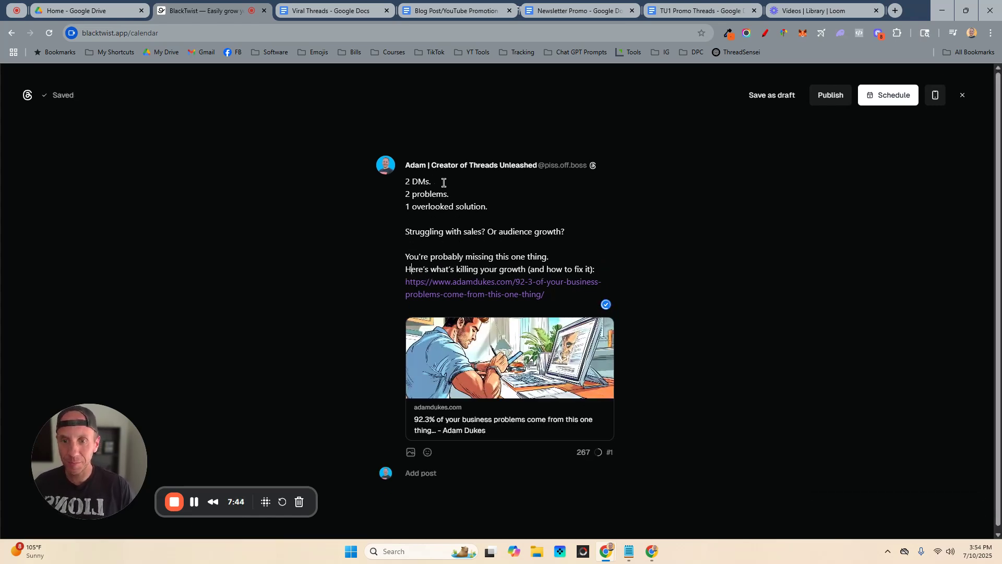
pyautogui.press('Left')
pyautogui.press('Return')
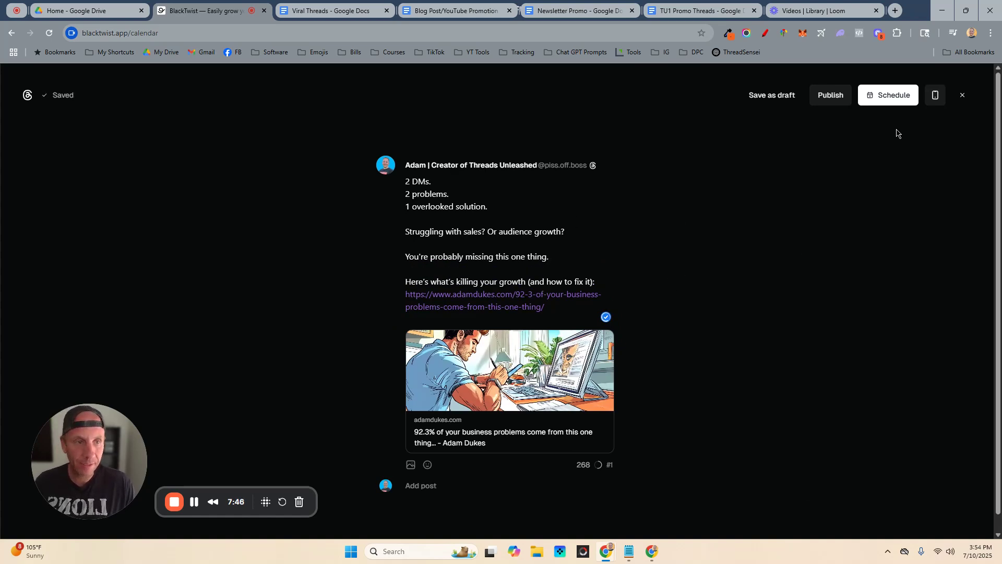
pyautogui.click(890, 96)
pyautogui.click(856, 354)
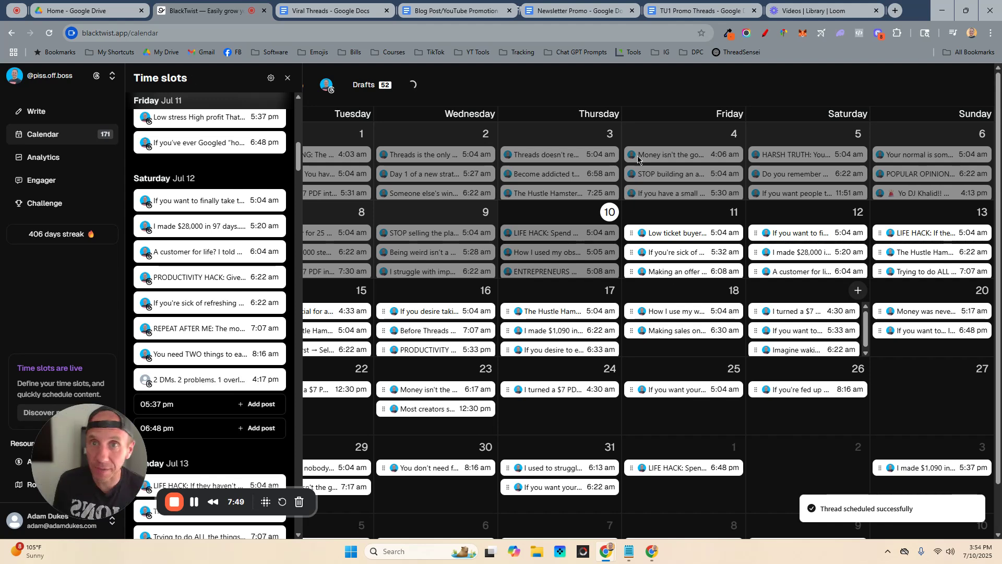
# Switch to the Newsletter Promo document and copy the post beginning "Start receiving DMs/emails saying", including its newsletter link
pyautogui.click(438, 13)
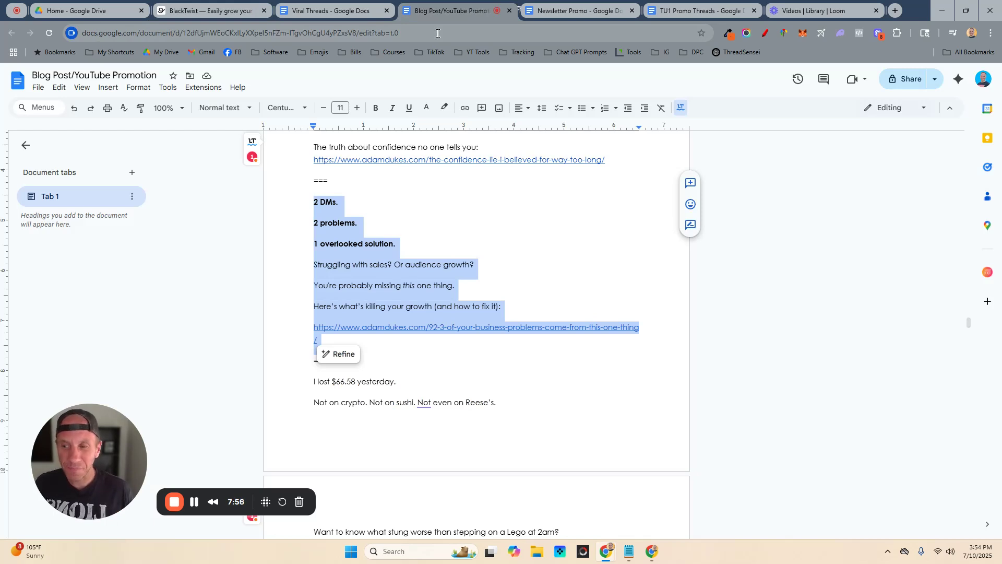
pyautogui.click(561, 12)
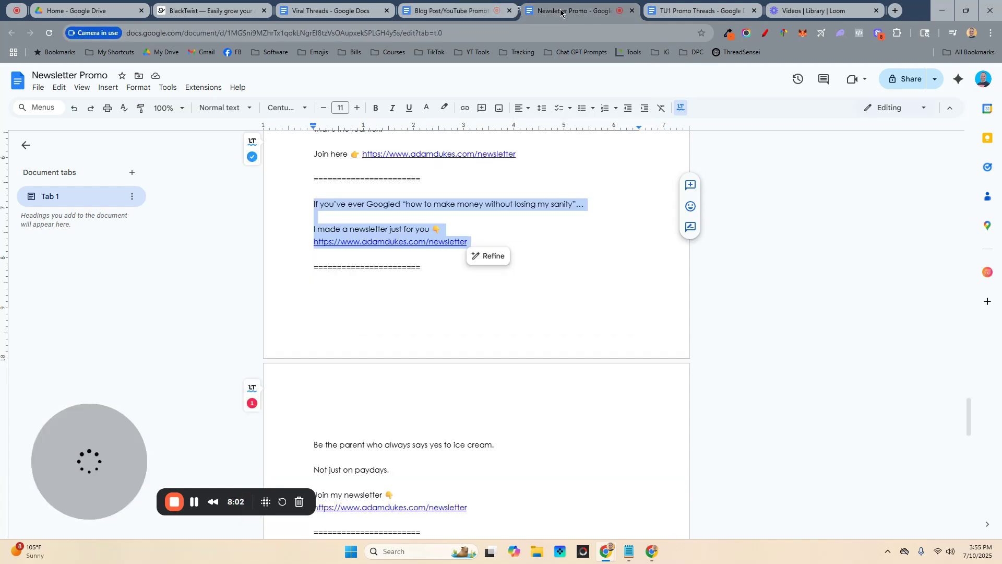
pyautogui.scroll(-5, 348, 283)
pyautogui.scroll(15, 348, 283)
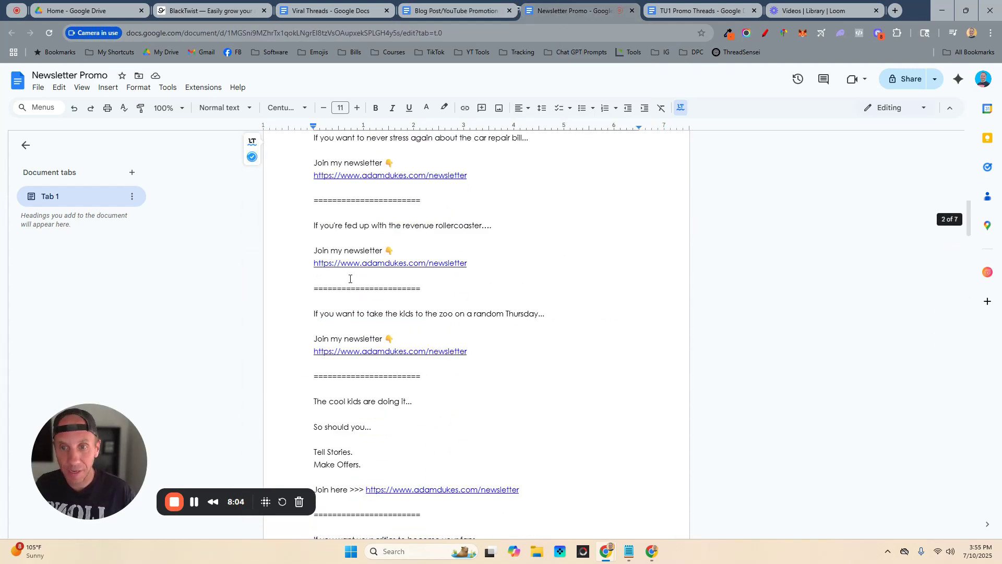
pyautogui.scroll(-15, 349, 276)
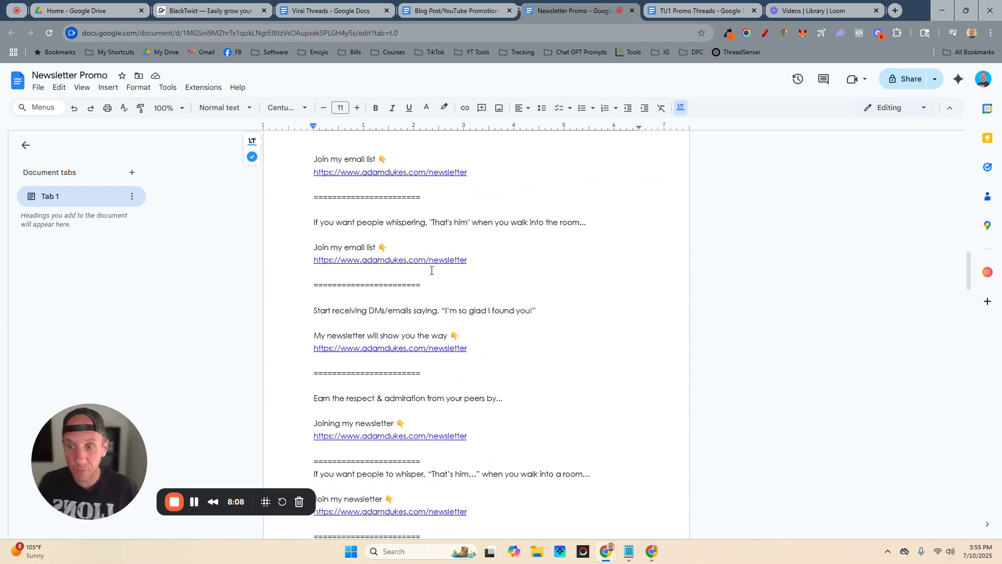
pyautogui.moveTo(311, 313); pyautogui.dragTo(504, 342)
pyautogui.hotkey('ctrl', 'c')
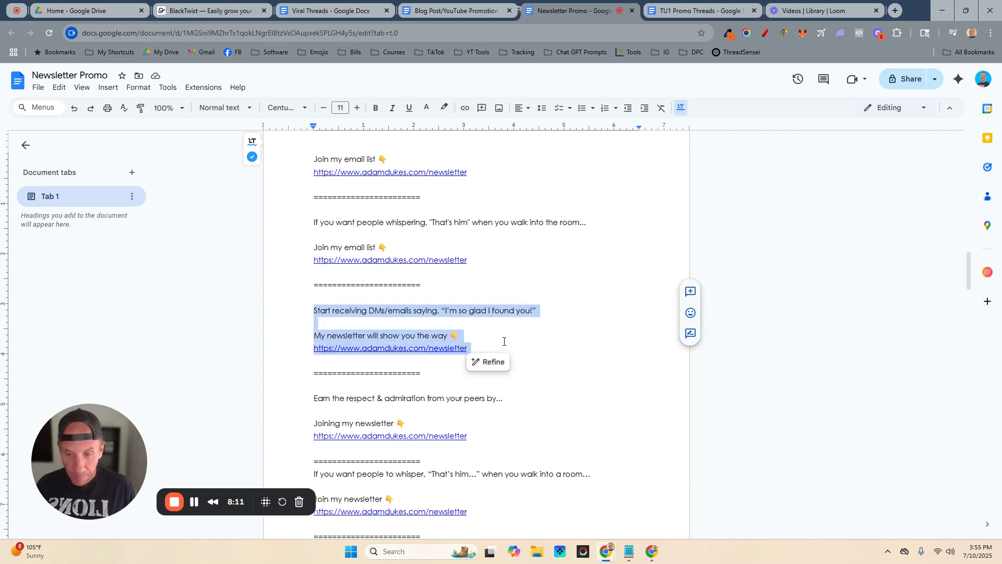
# In BlackTwist, add a post to the Sunday, July 20th, 2025 8:16 AM slot, paste the copied newsletter text and schedule it
pyautogui.click(199, 20)
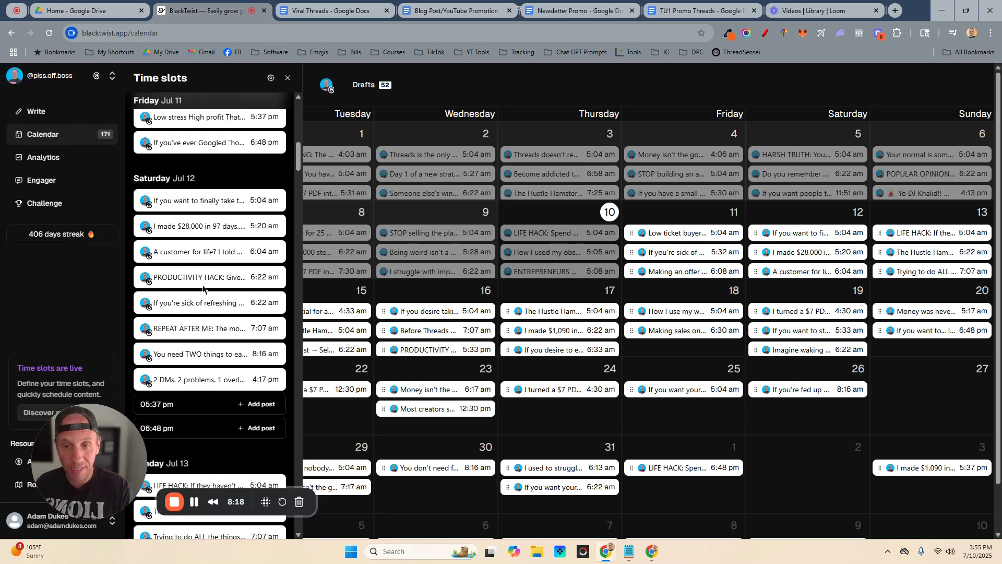
pyautogui.moveTo(90, 432); pyautogui.dragTo(621, 404)
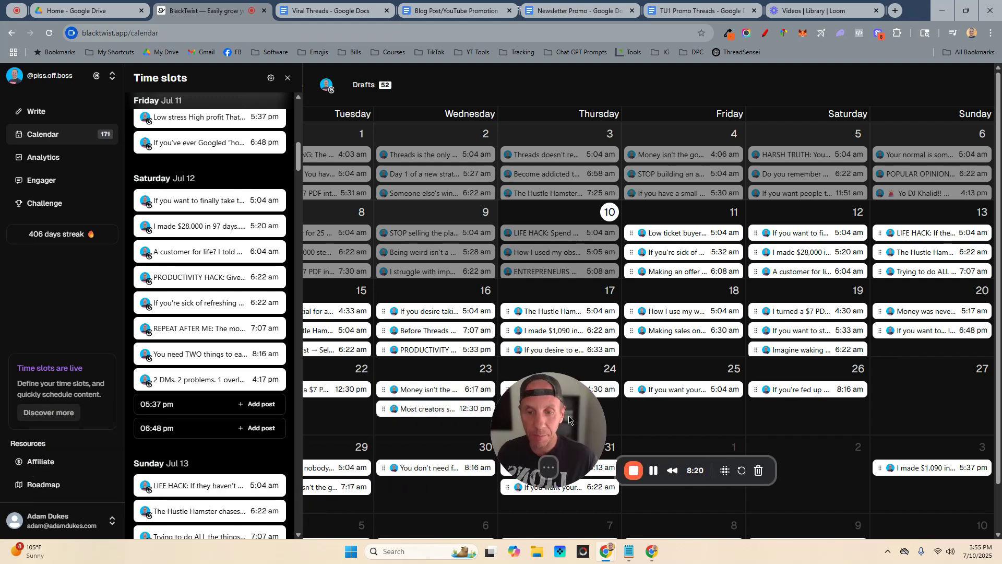
pyautogui.scroll(-20, 175, 284)
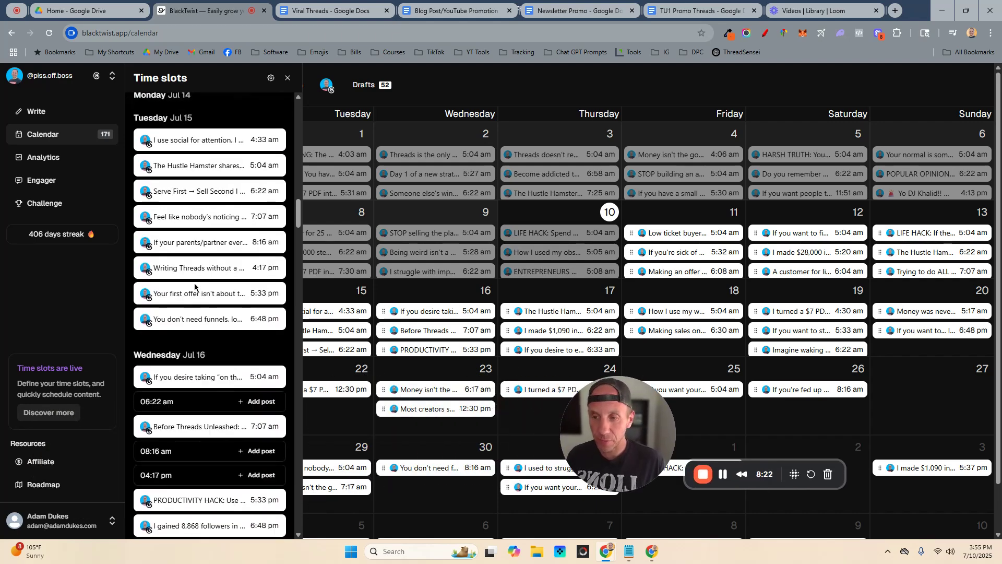
pyautogui.scroll(-7, 194, 286)
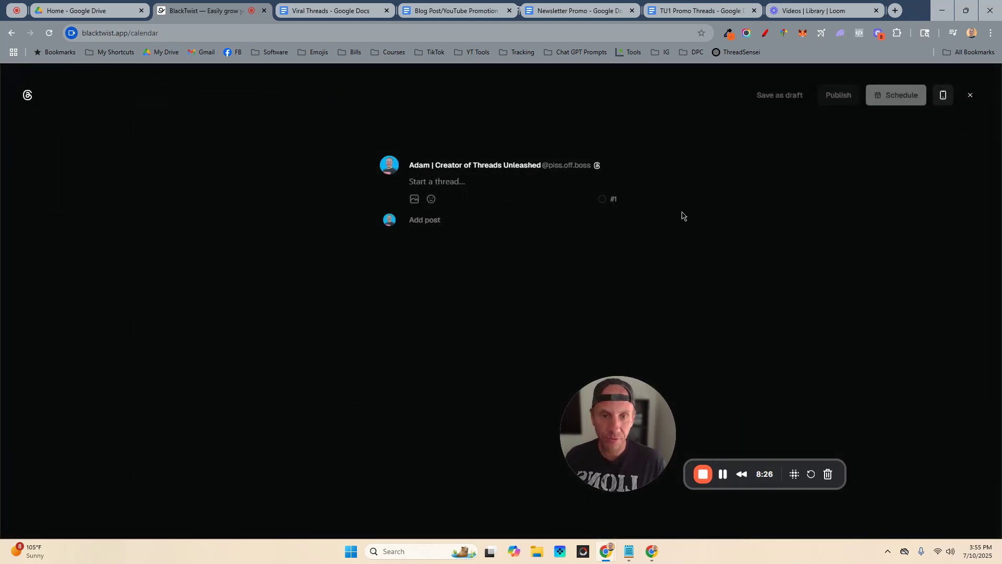
pyautogui.click(453, 187)
pyautogui.hotkey('ctrl', 'v')
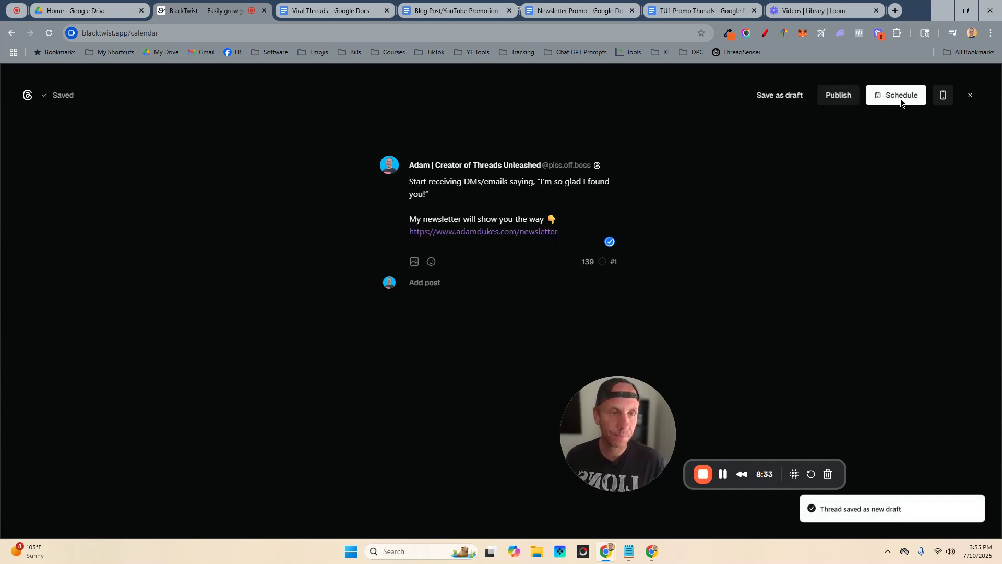
pyautogui.click(901, 97)
pyautogui.click(829, 347)
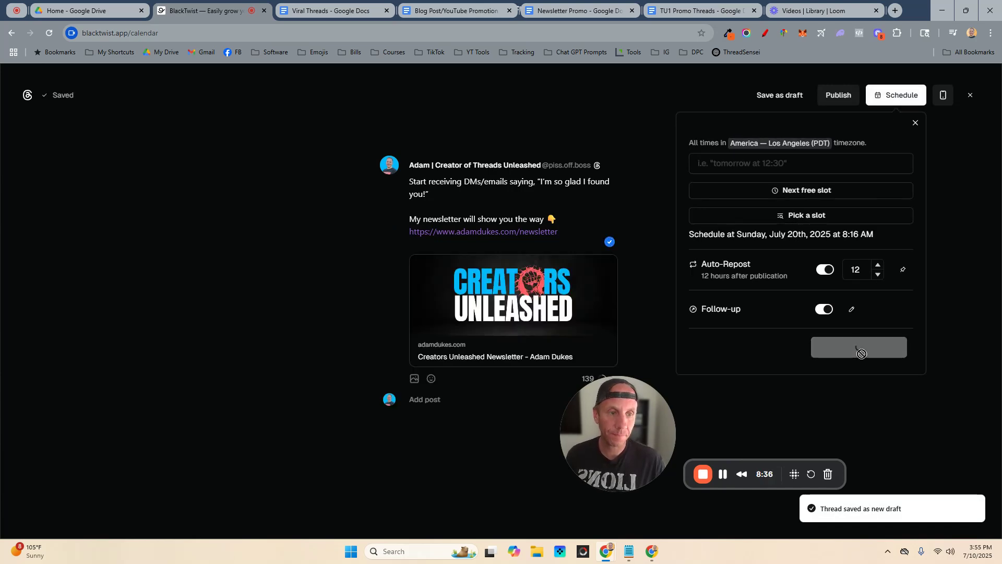
pyautogui.moveTo(607, 438); pyautogui.dragTo(184, 456)
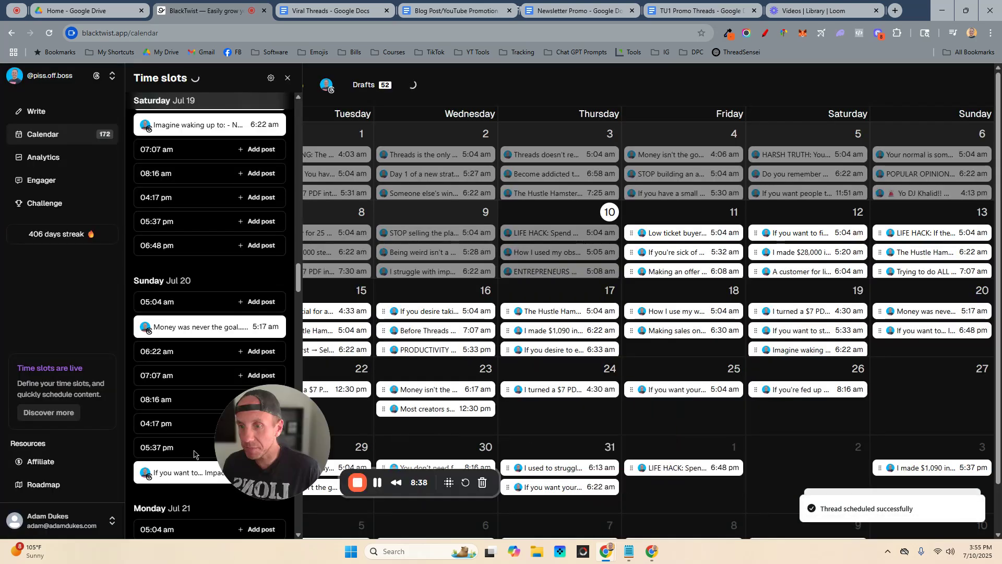
# Switch to the TU1 Promo Threads document and copy its first post, from "If you want to... Impact people with your words" through the "Grab it here" link
pyautogui.click(609, 14)
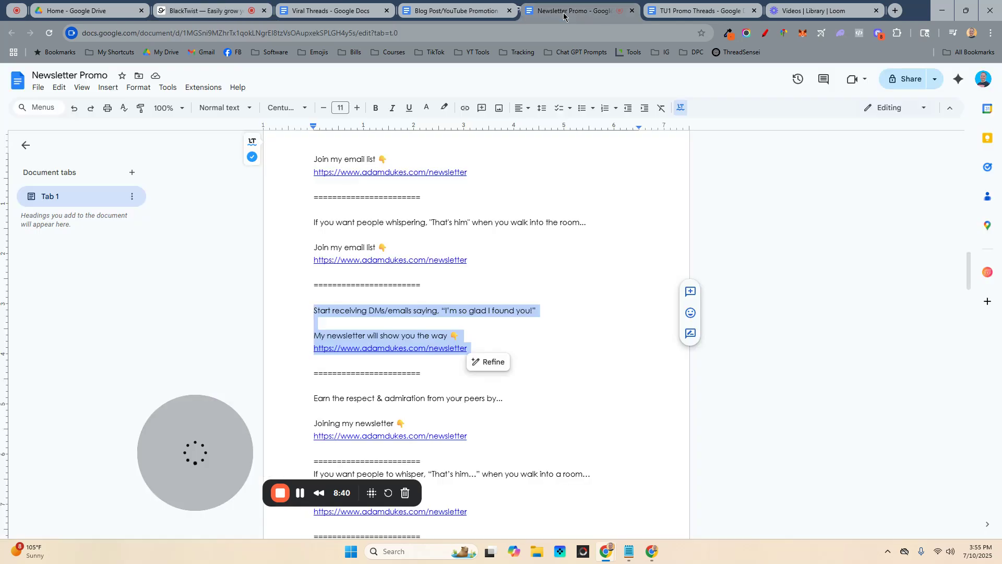
pyautogui.click(694, 11)
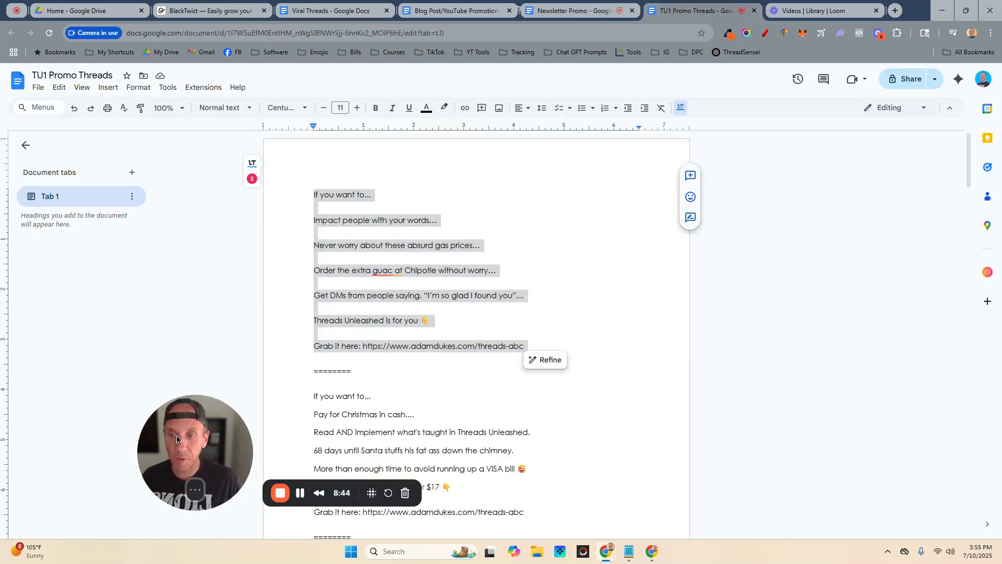
pyautogui.moveTo(188, 454); pyautogui.dragTo(58, 447)
pyautogui.scroll(-20, 366, 235)
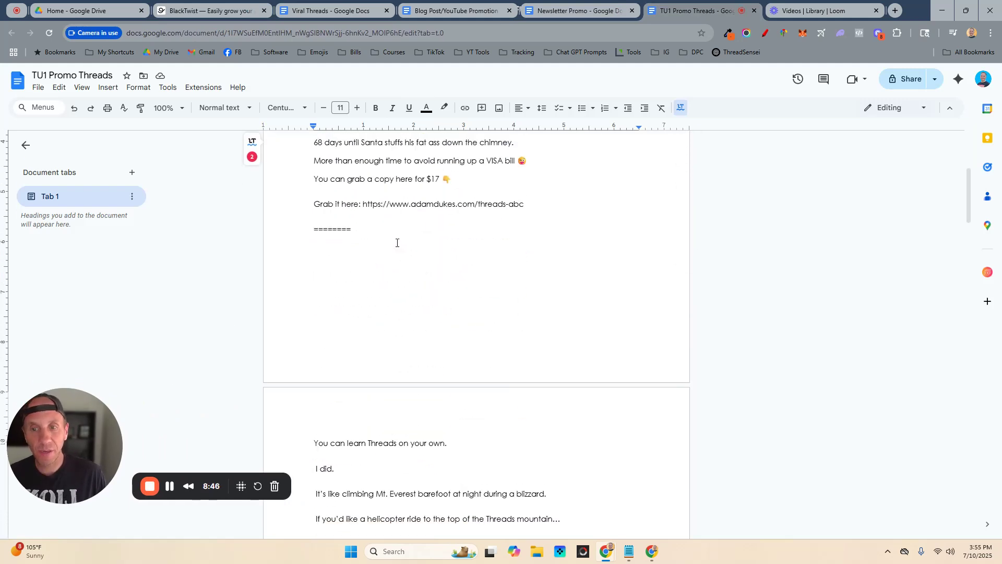
pyautogui.scroll(-20, 417, 230)
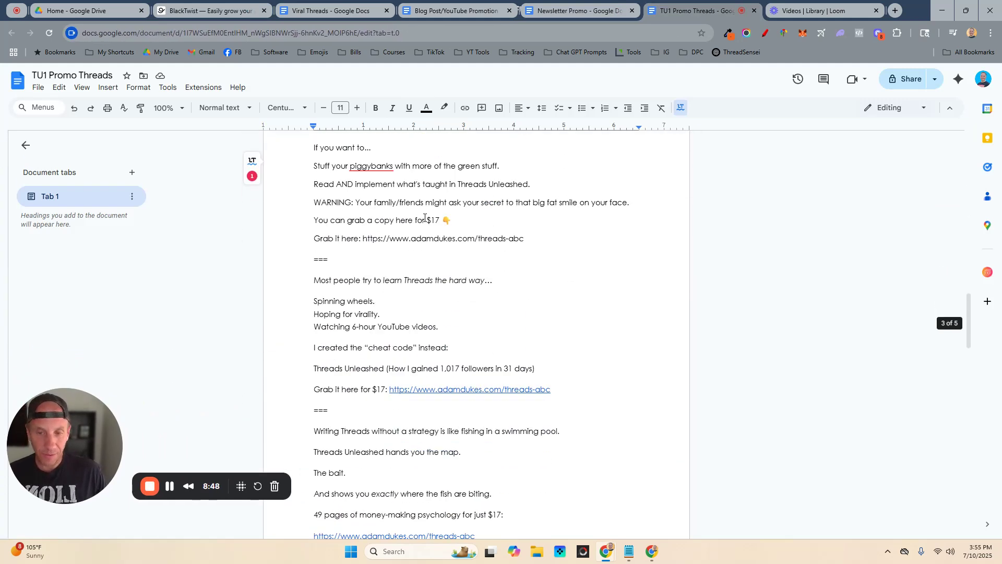
pyautogui.scroll(-9, 450, 237)
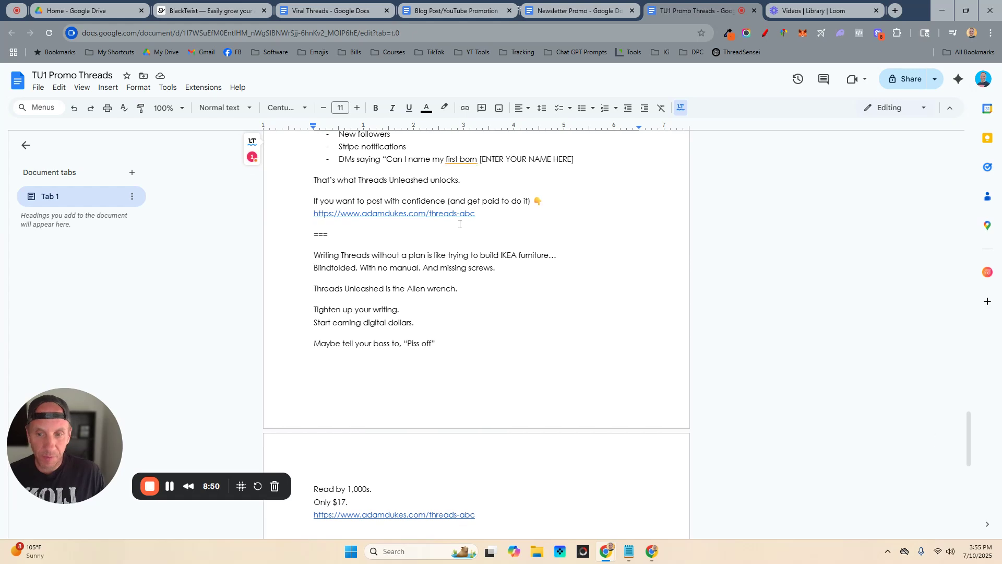
pyautogui.scroll(4, 460, 224)
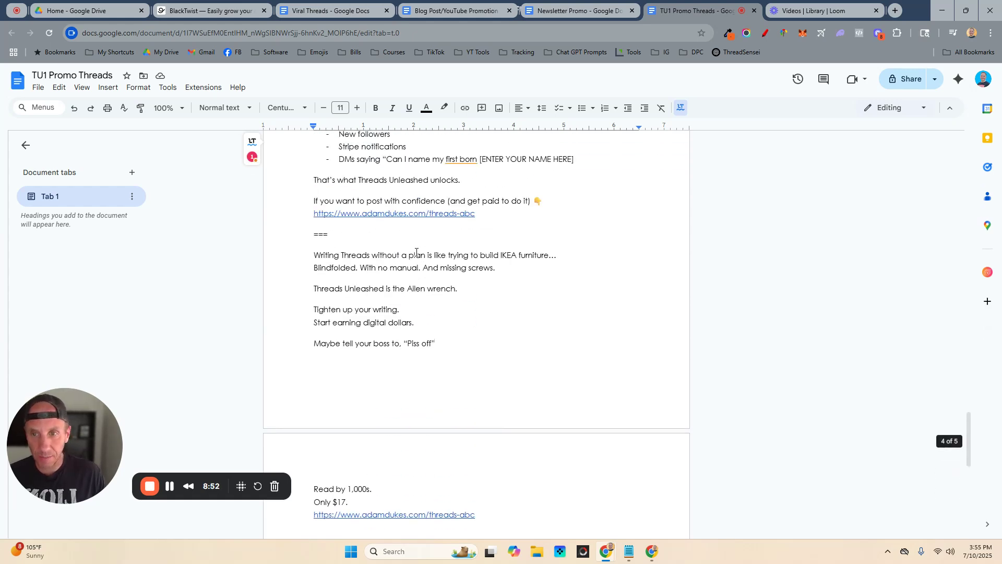
pyautogui.scroll(12, 386, 230)
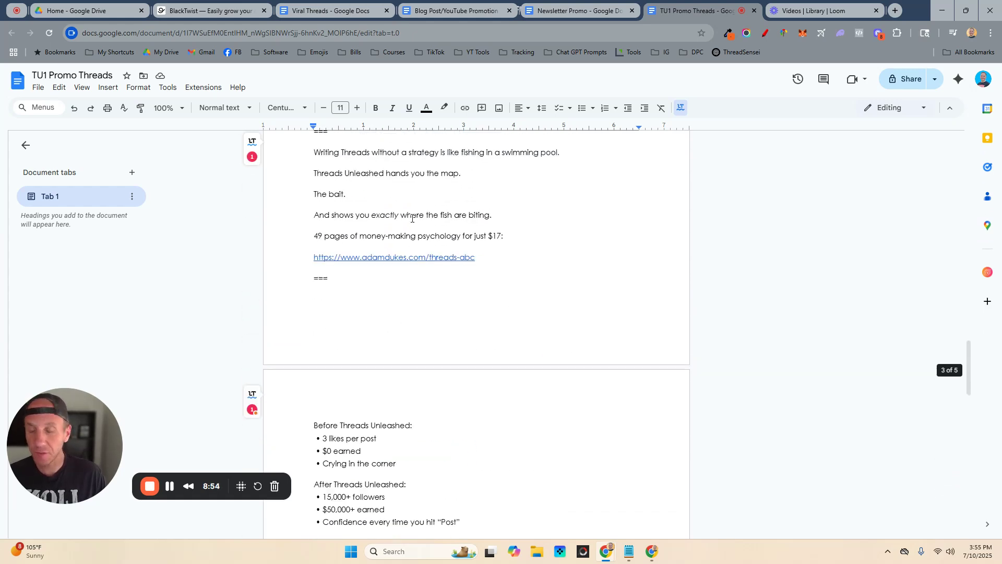
pyautogui.scroll(15, 396, 209)
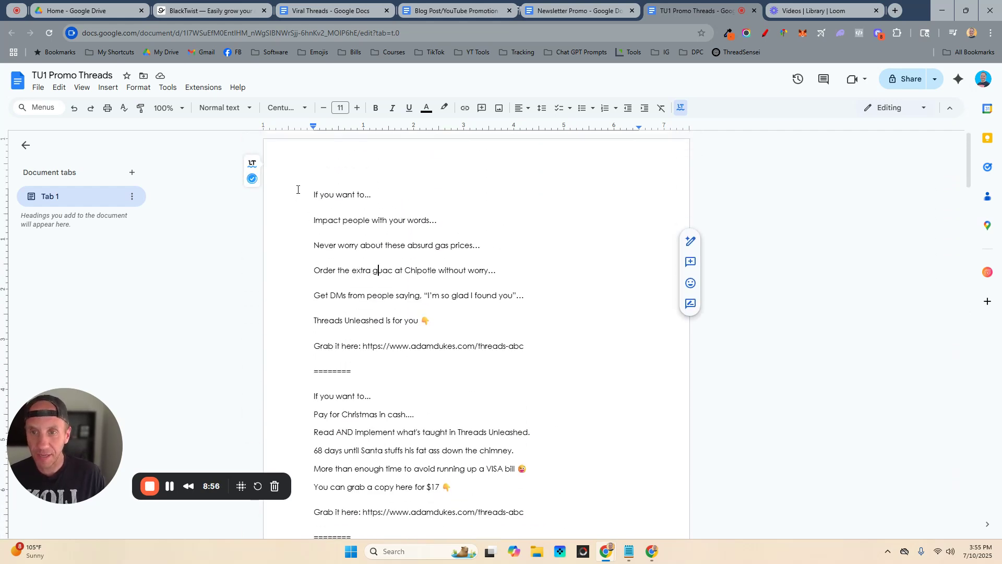
pyautogui.moveTo(313, 196); pyautogui.dragTo(573, 338)
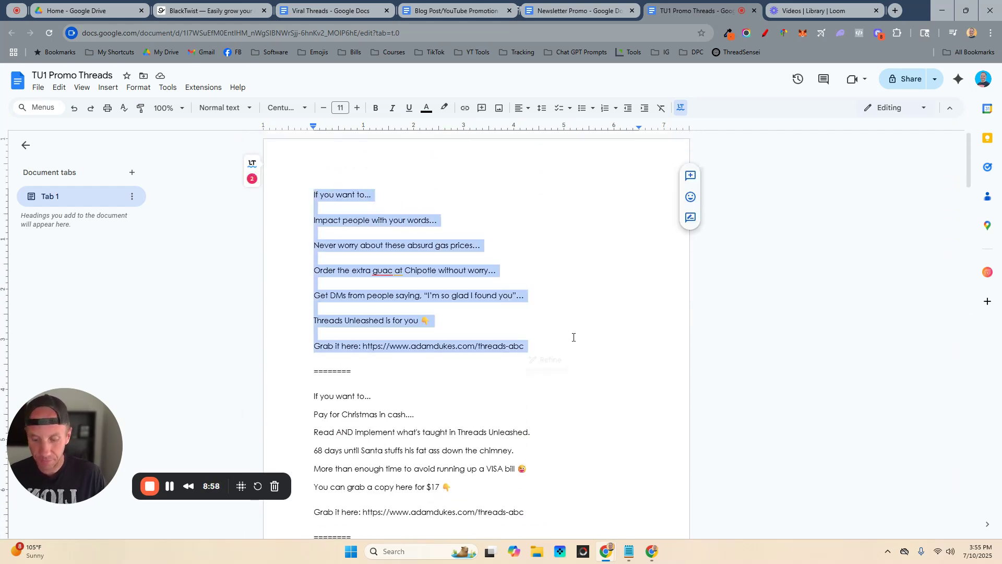
# In BlackTwist, add a post to the Saturday, July 26th, 2025 5:04 AM slot, paste the copied Threads Unleashed promo and schedule it
pyautogui.click(205, 13)
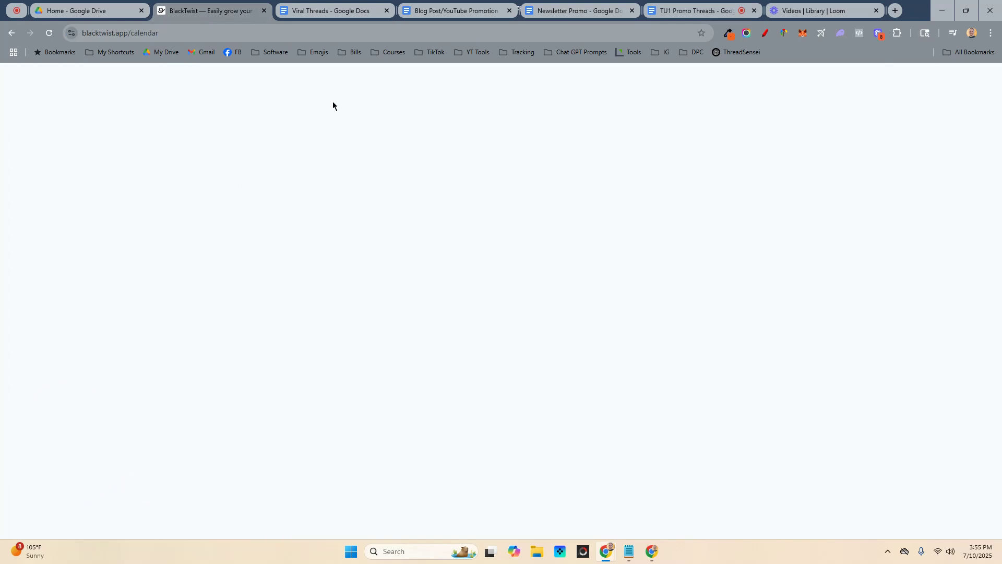
pyautogui.scroll(-15, 231, 297)
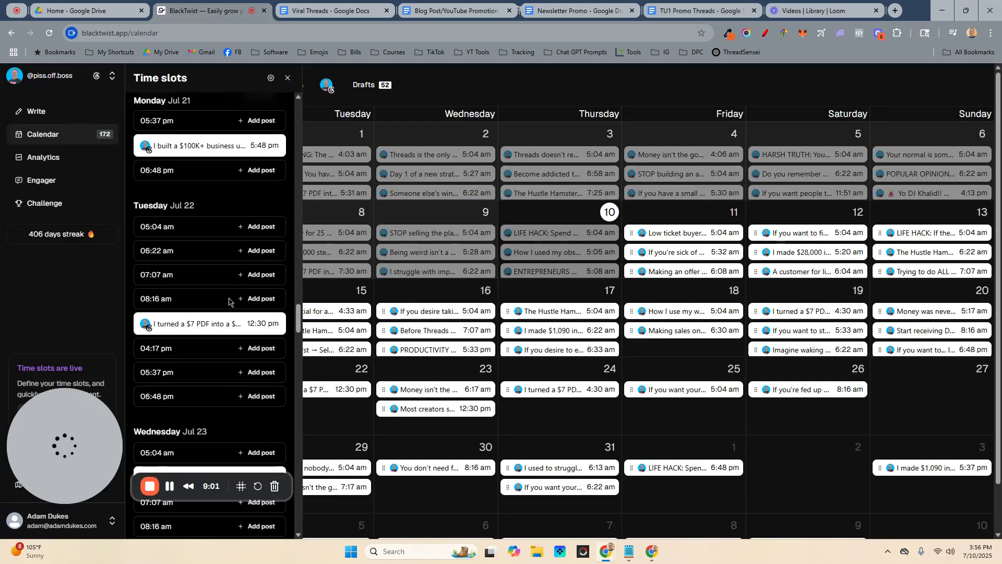
pyautogui.scroll(-4, 231, 298)
pyautogui.scroll(-4, 231, 290)
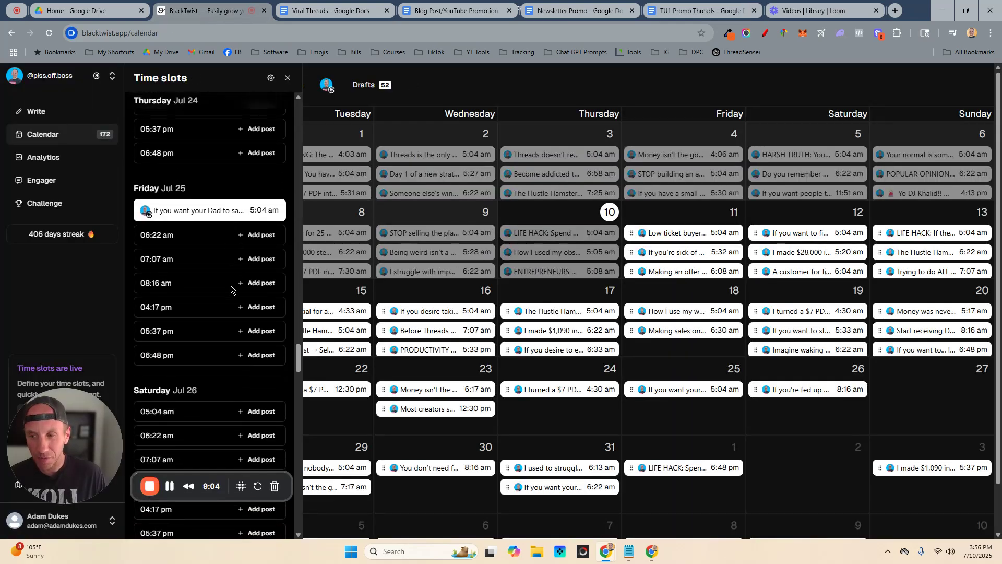
pyautogui.scroll(-2, 231, 276)
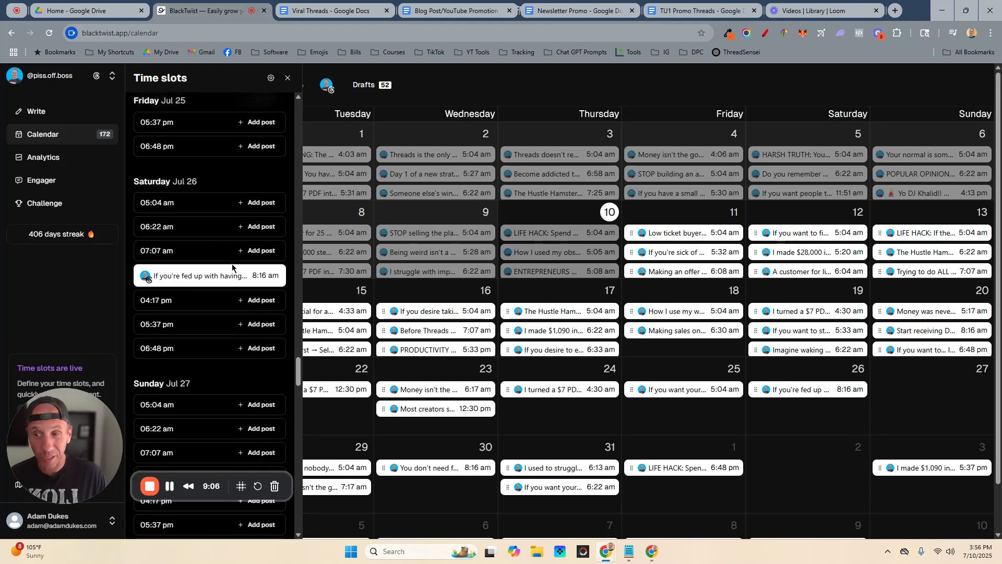
pyautogui.click(261, 203)
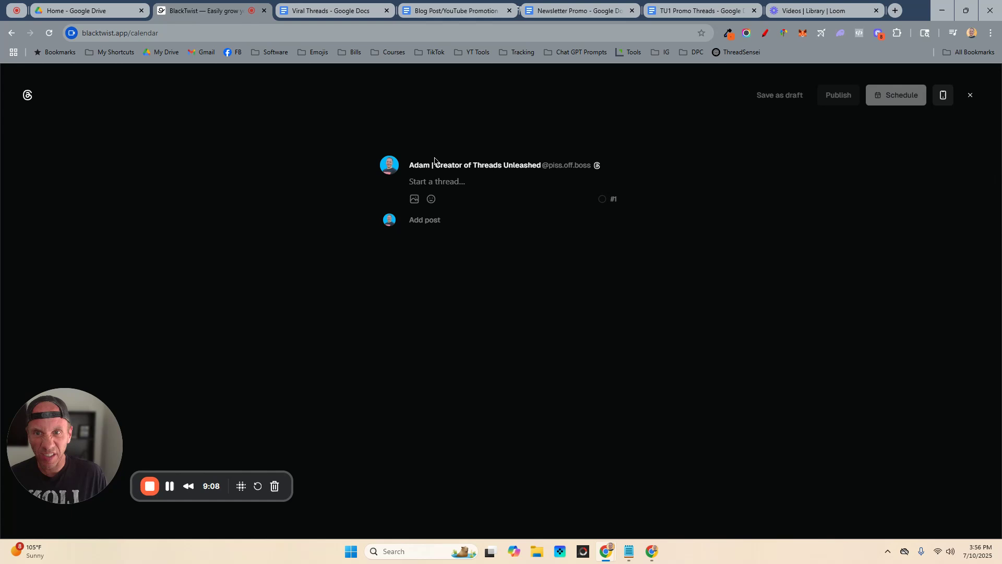
pyautogui.click(446, 184)
pyautogui.write('If you want to...  Impact people with your words...  Never worry about these absurd gas prices...  Order the extra guac at Chipotle without worry...  Get DMs from people saying, "I’m so glad I found you"...  Threads Unleashed is for you 👇  Grab it here: https://www.adamdukes.com/threads-abc')
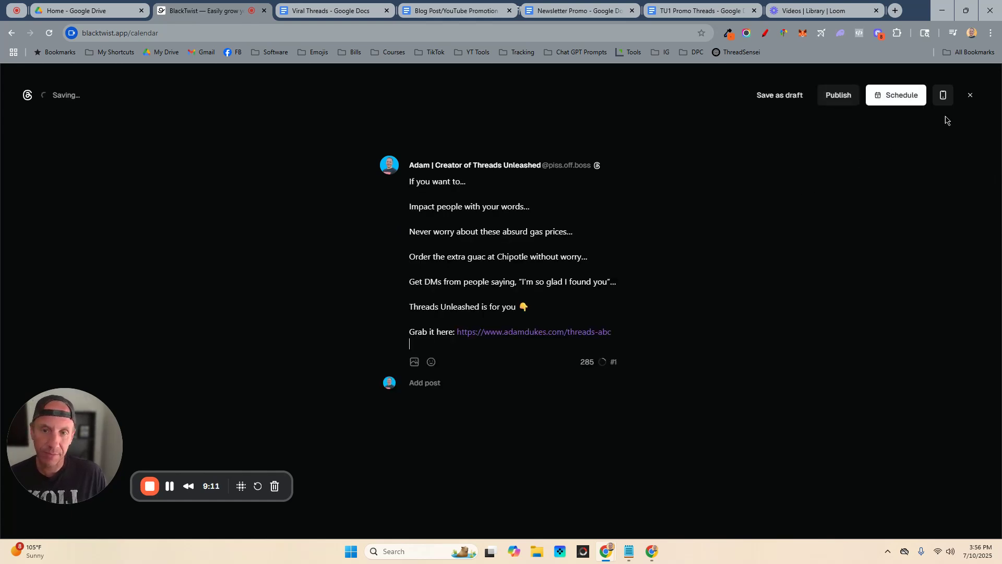
pyautogui.click(910, 100)
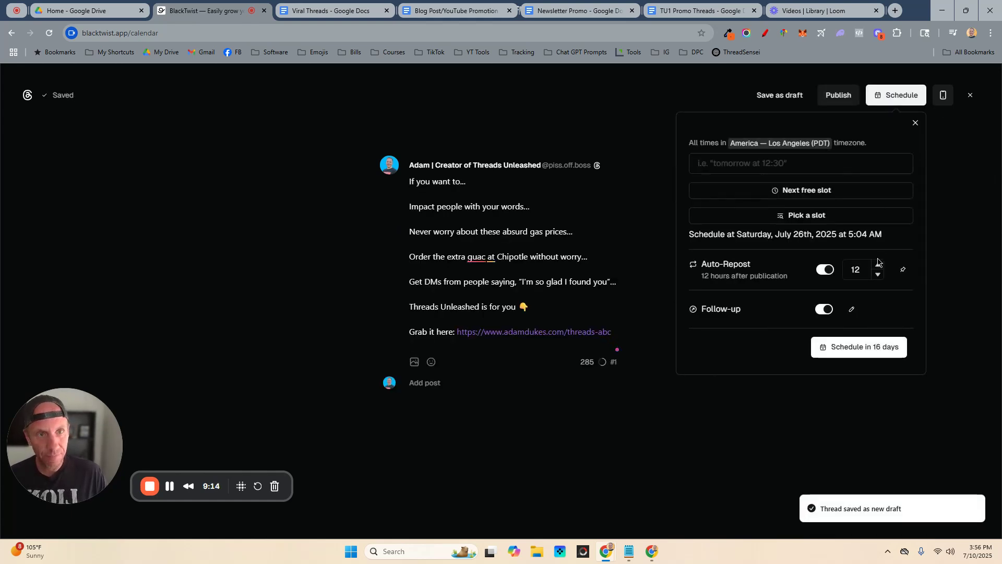
pyautogui.click(861, 348)
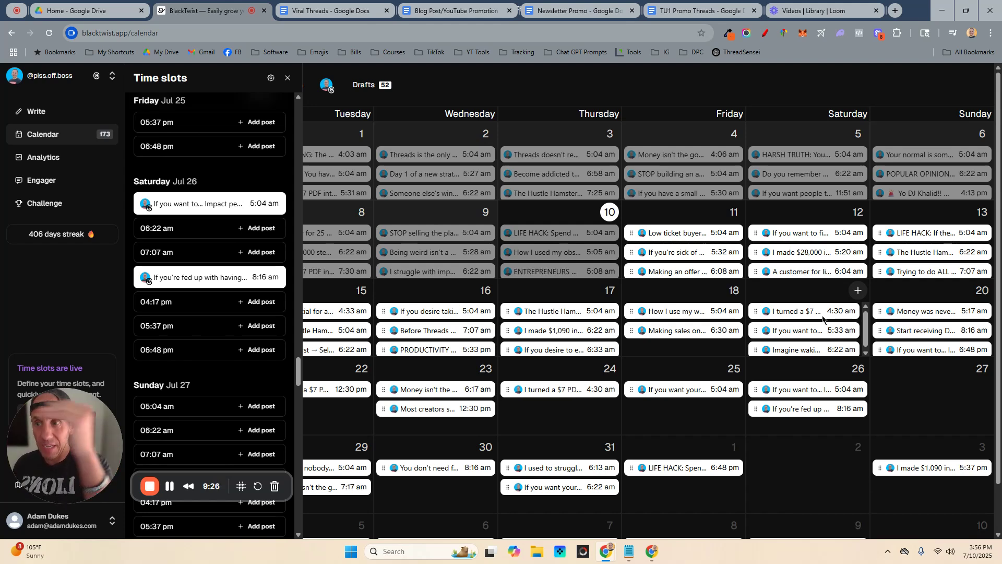
# Add a post to the 05:37 pm slot on Friday, Jul 25 and write "Recodring a YouTube video right now..." with a capital R
pyautogui.click(247, 129)
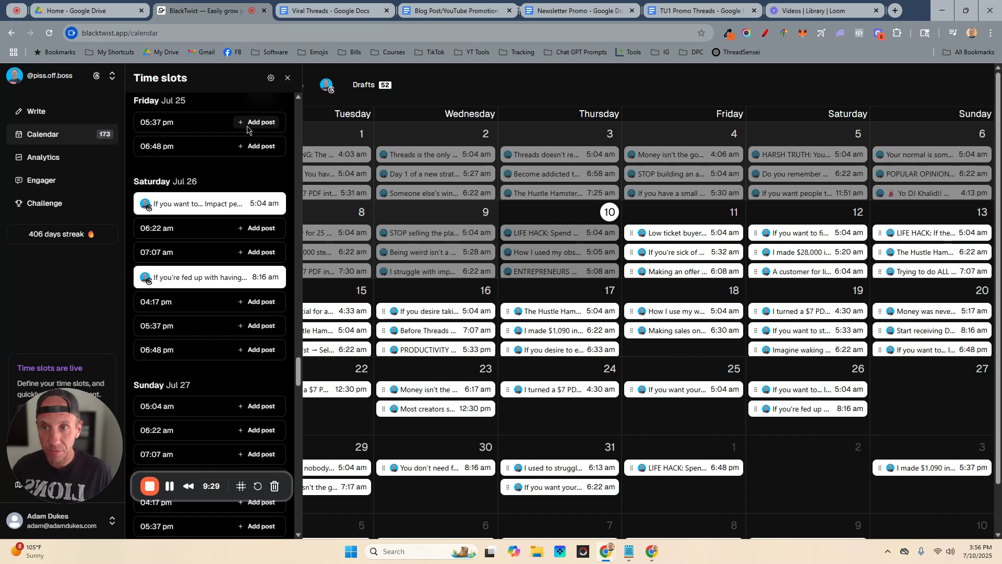
pyautogui.click(451, 182)
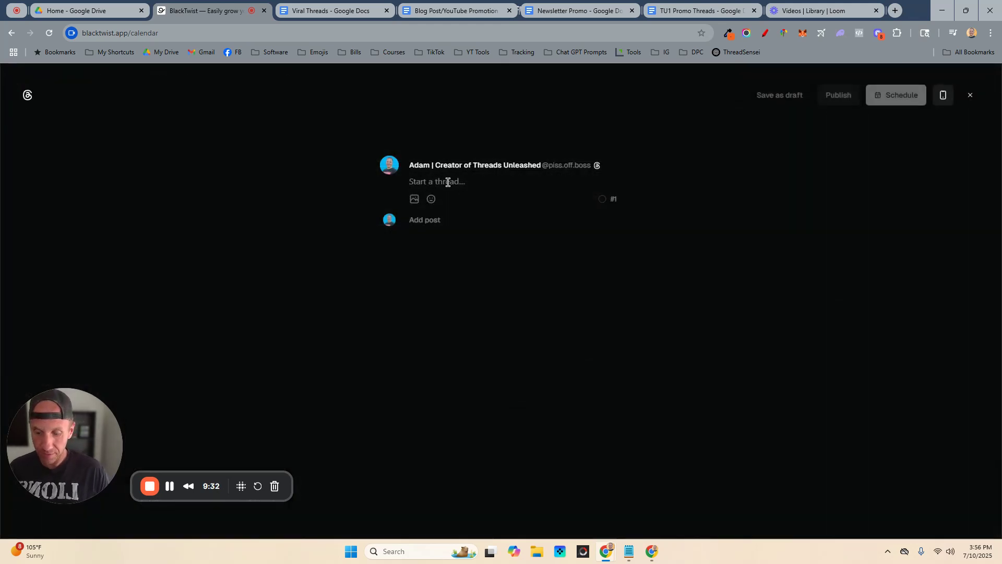
pyautogui.write('recodrin')
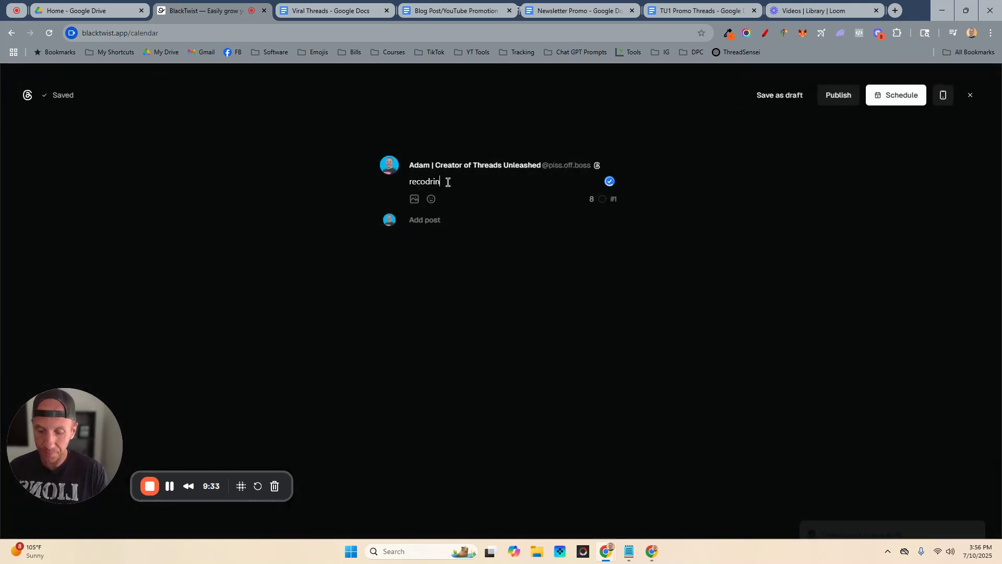
pyautogui.write('g a YouTube video')
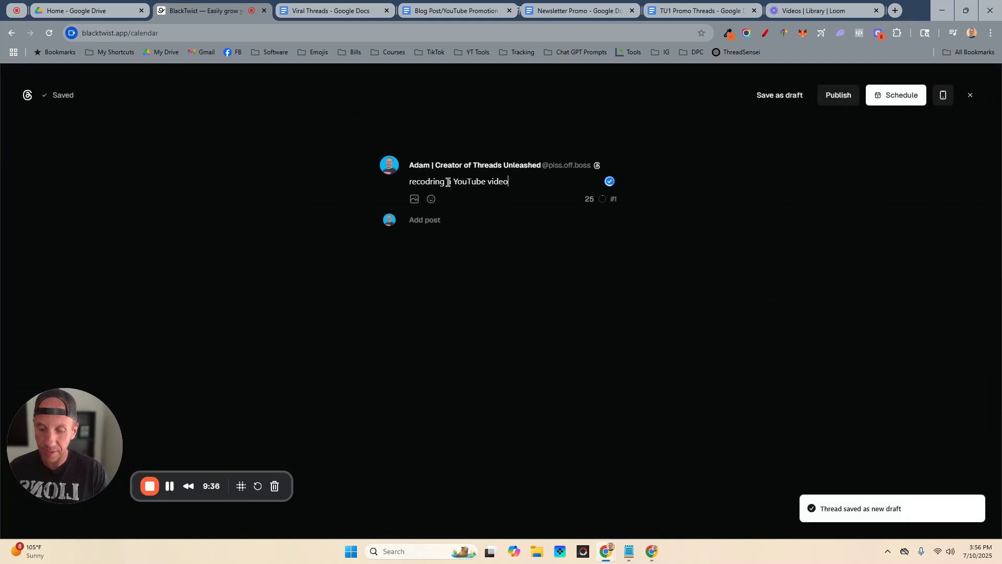
pyautogui.write(' right now...')
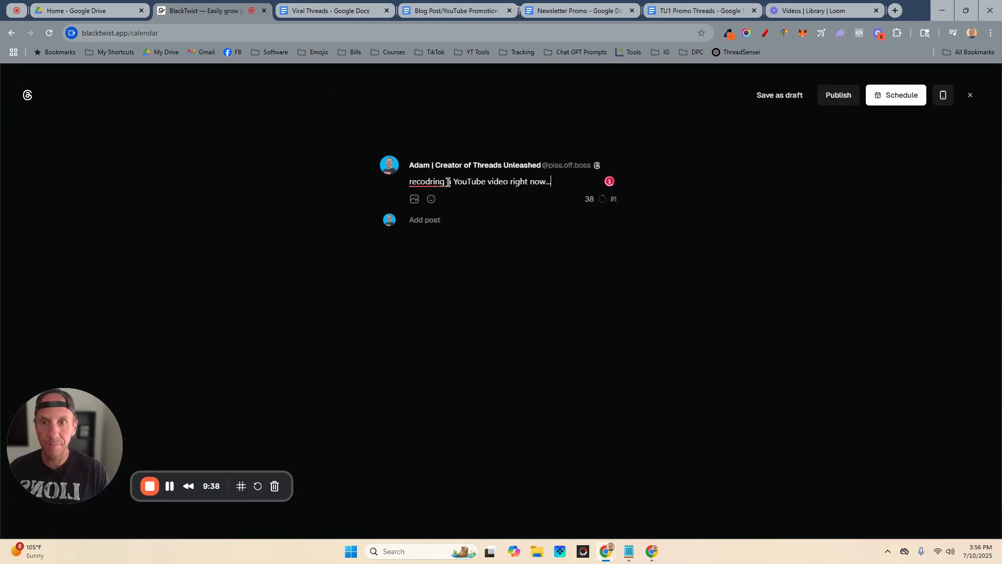
pyautogui.press('Home')
pyautogui.press('Delete')
pyautogui.write('R')
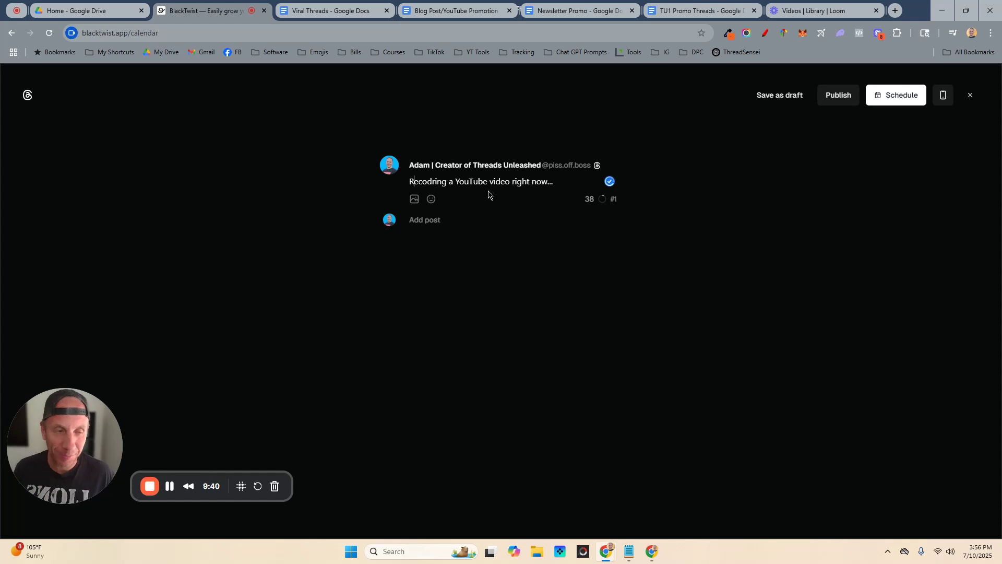